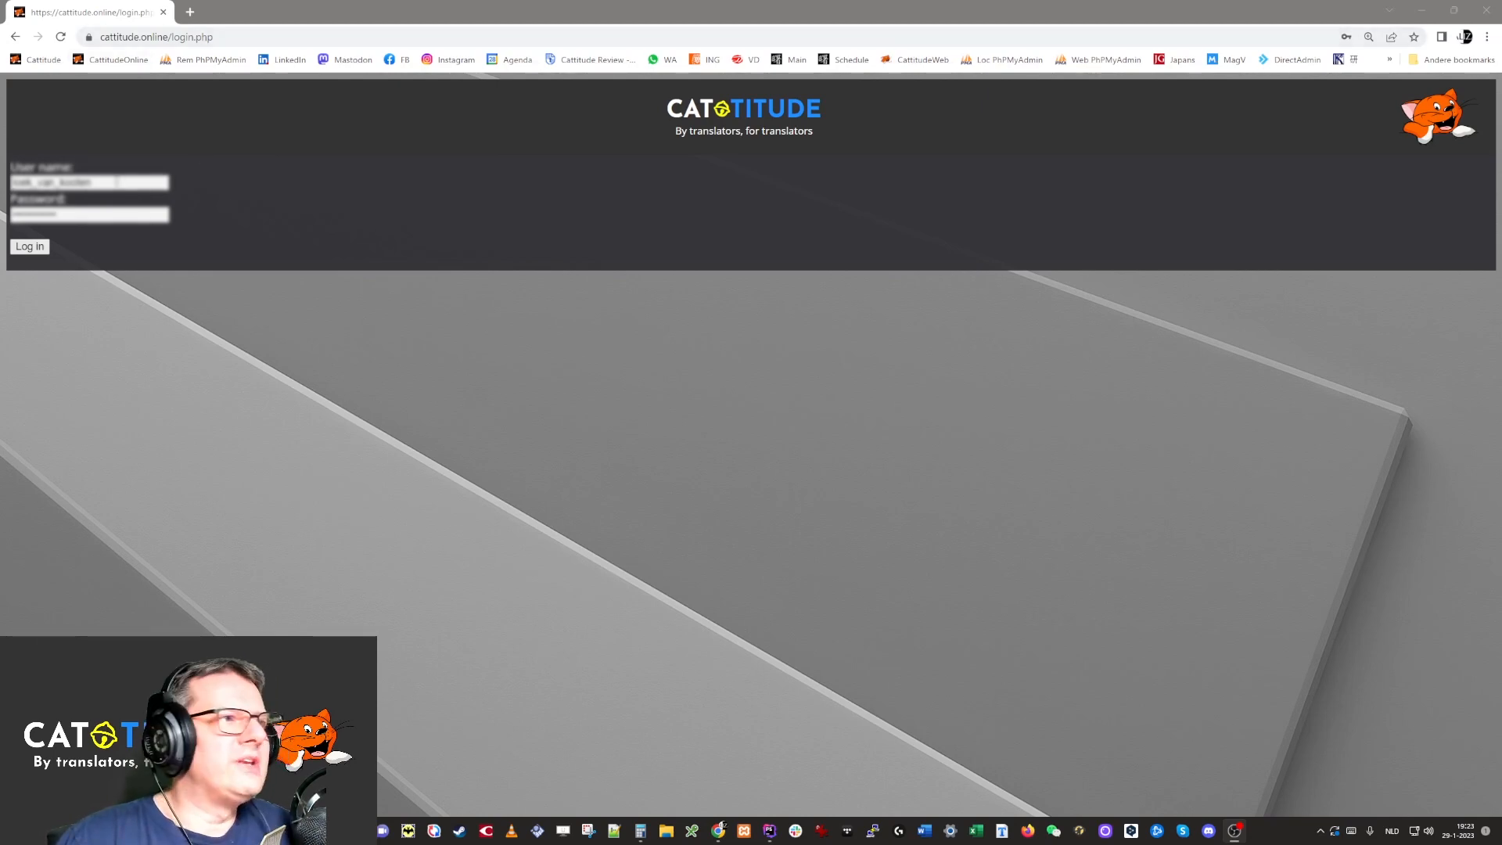
Log in to Cattitude with the account's user name and password.
left_click(29, 247)
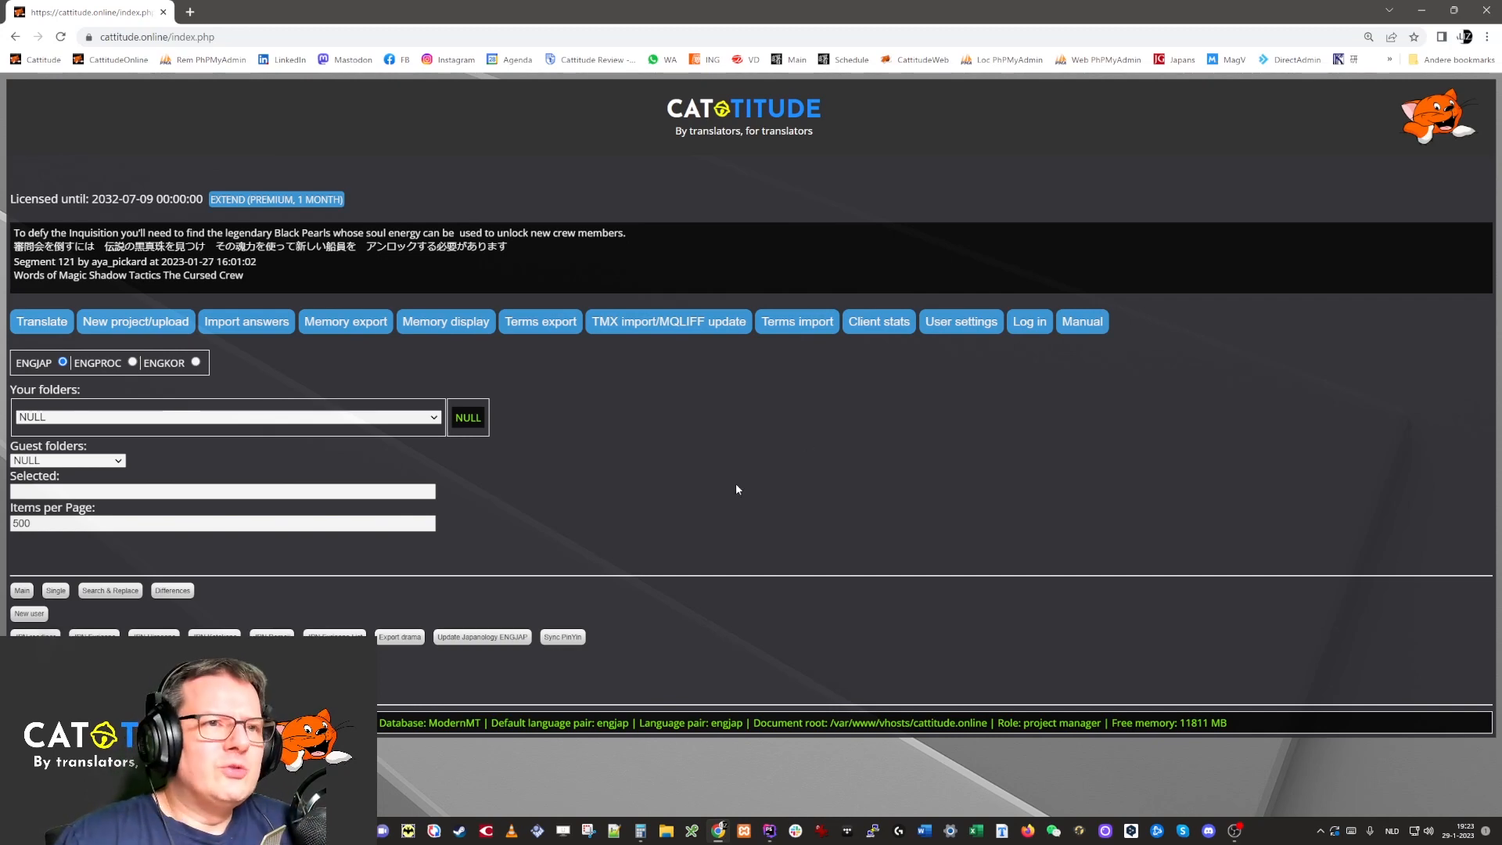
Review the ModernMT, DeepL, Amazon and OpenAI key fields in User settings, then return to Translate.
left_click(972, 321)
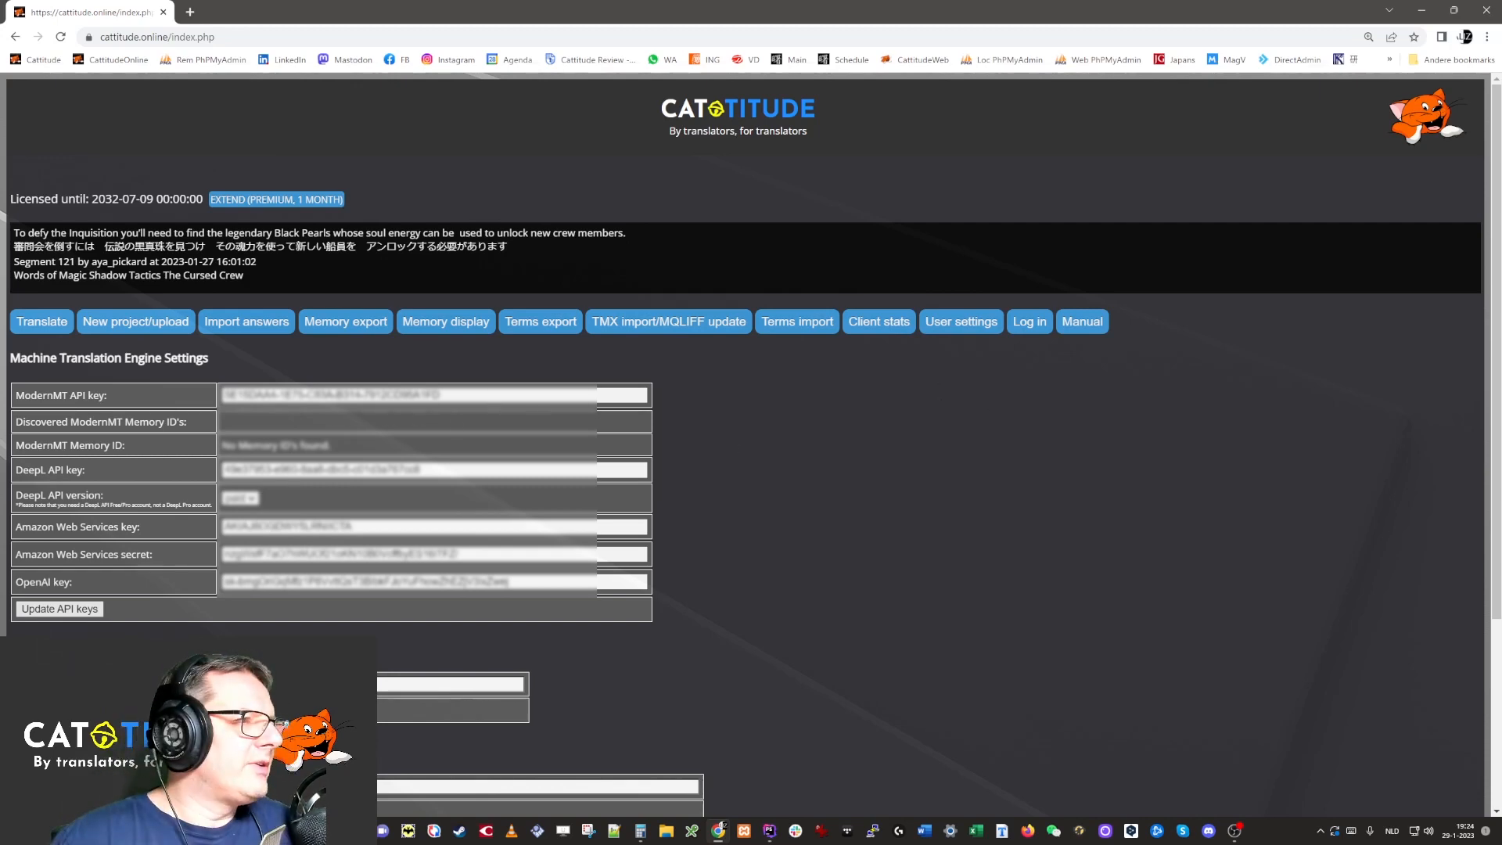
left_click_drag(18, 579, 81, 586)
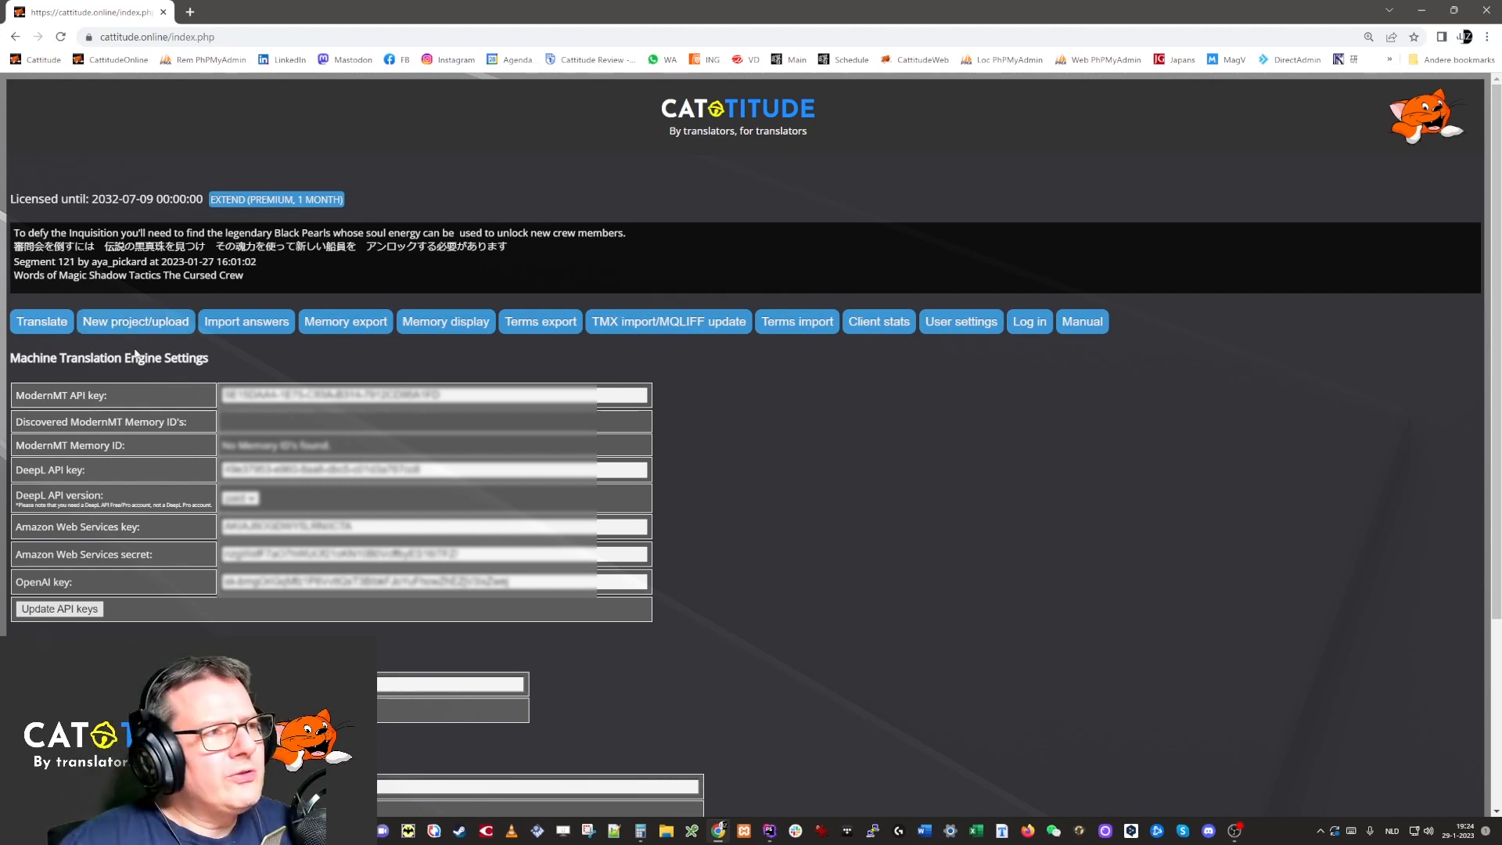
left_click(43, 331)
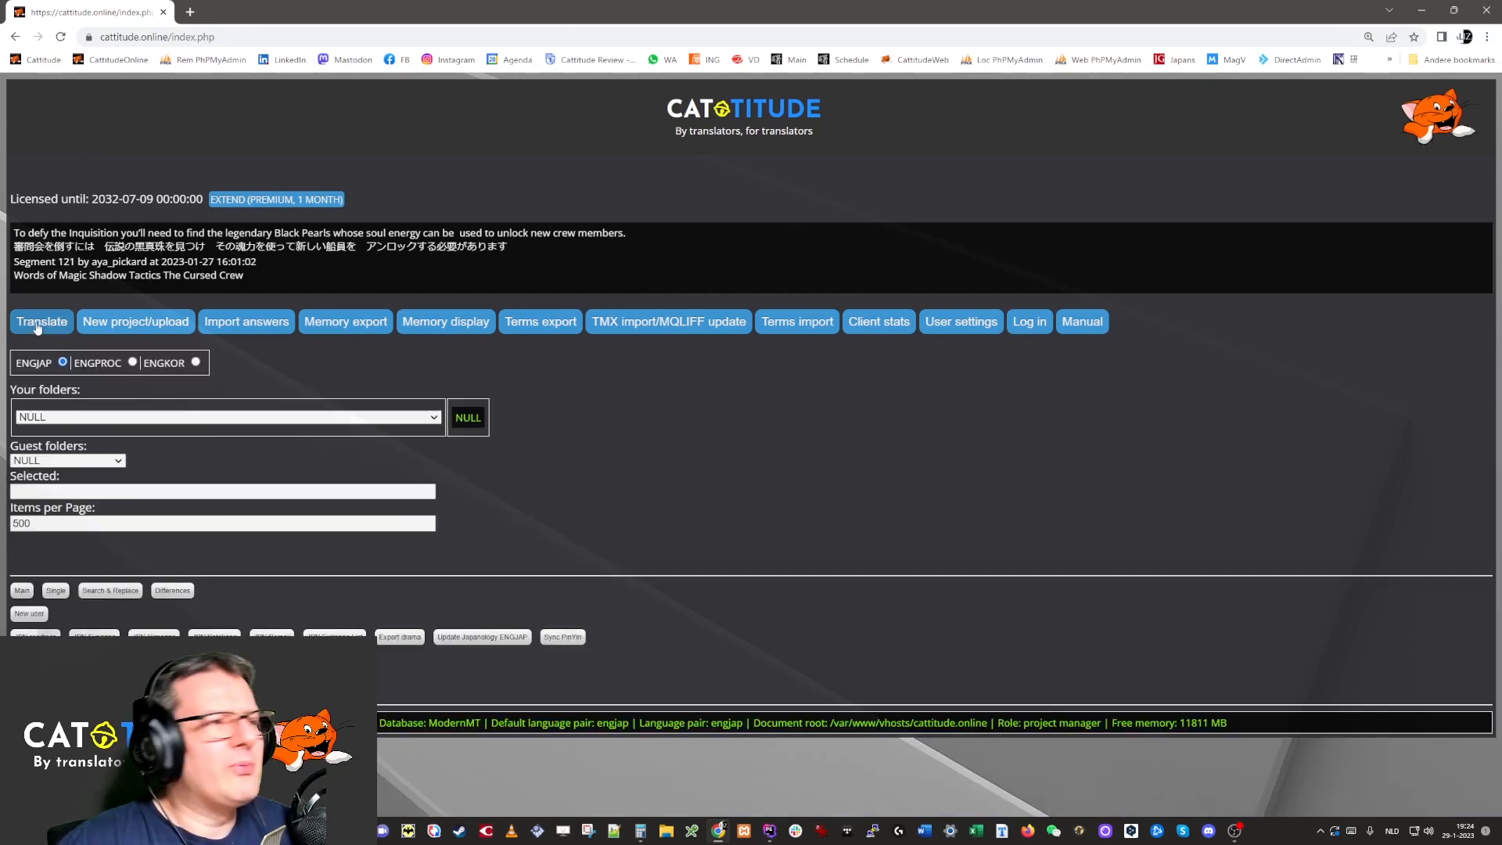
Start a new project dated 230129, leaving the client dropdown on NULL and naming the client Test.
left_click(110, 326)
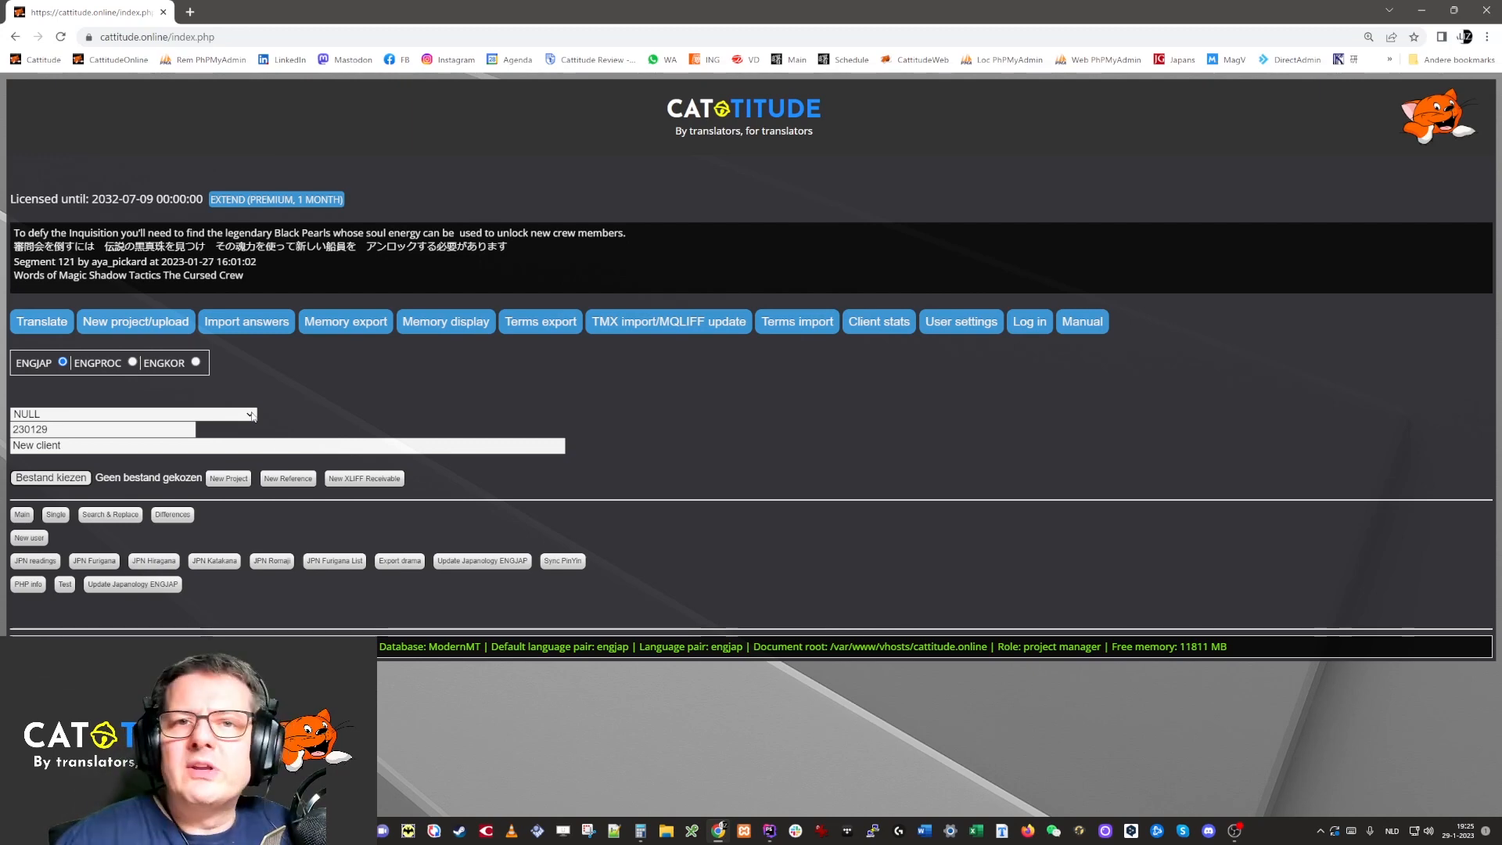
left_click(252, 415)
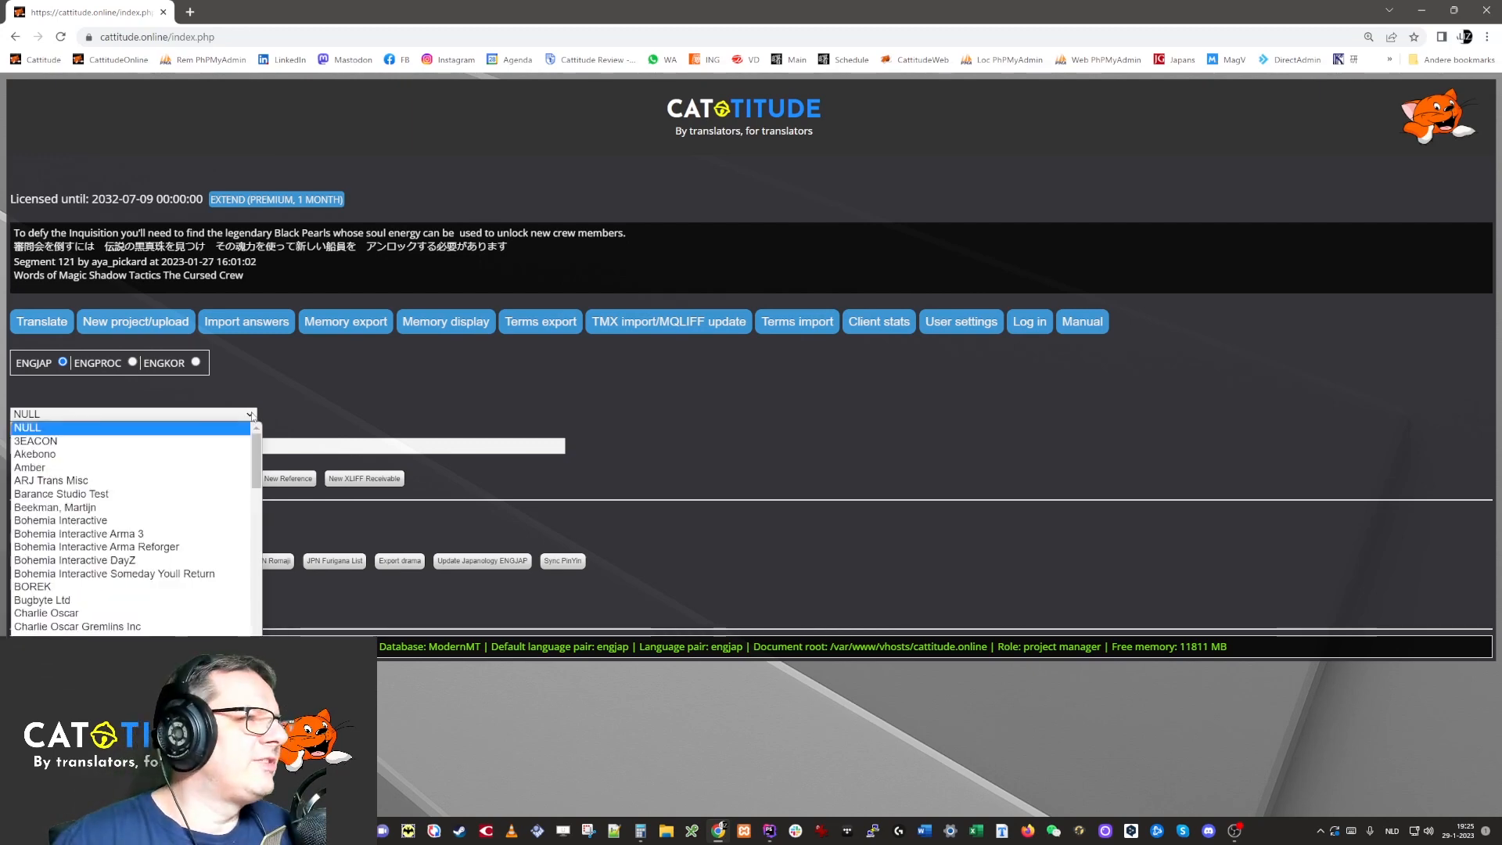
left_click(252, 415)
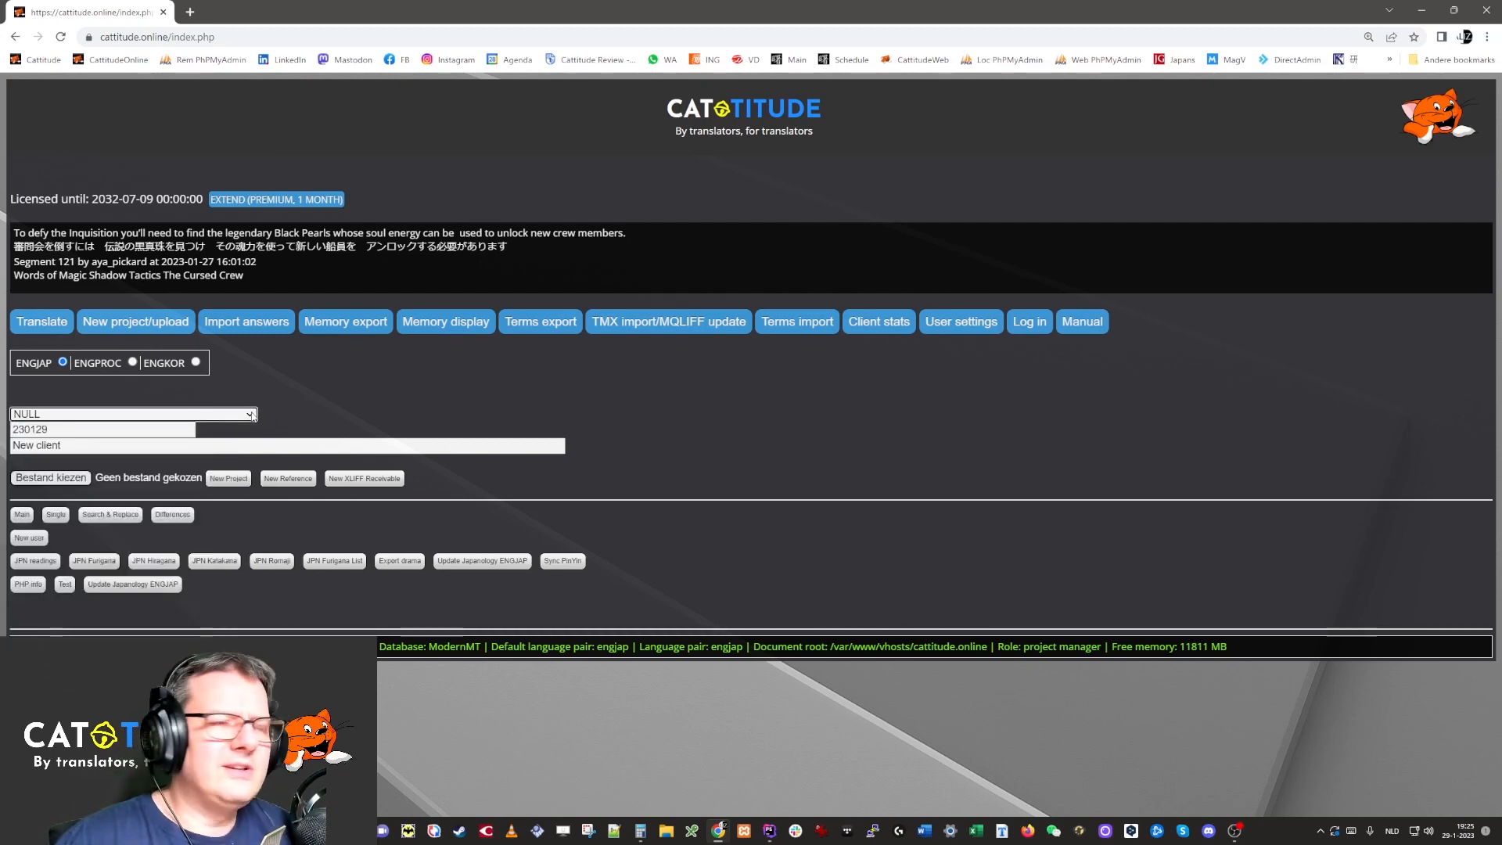
left_click(107, 432)
left_click_drag(107, 432, 11, 430)
left_click(318, 432)
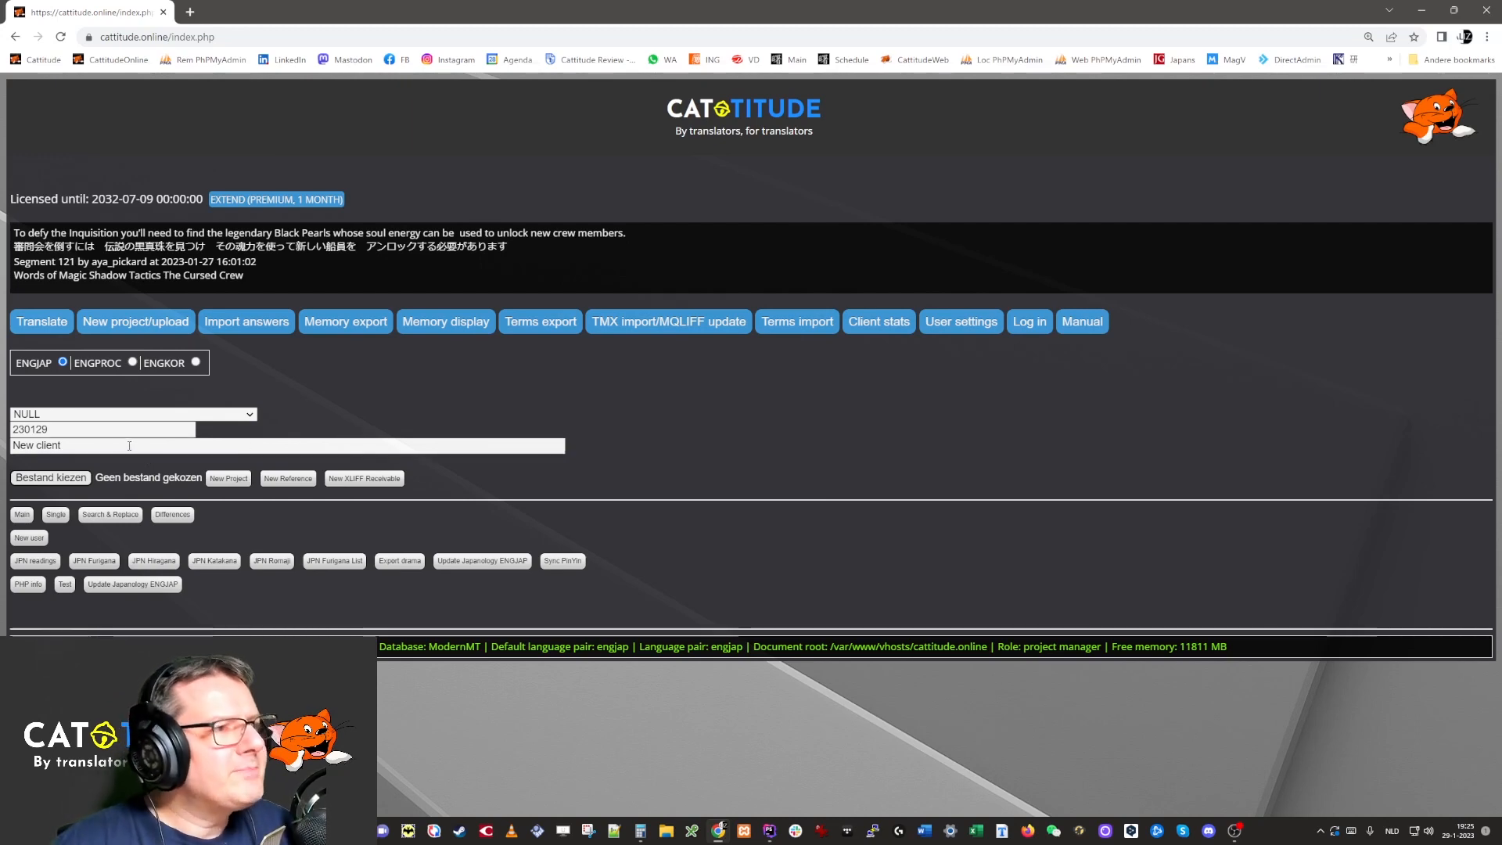
triple_click(116, 446)
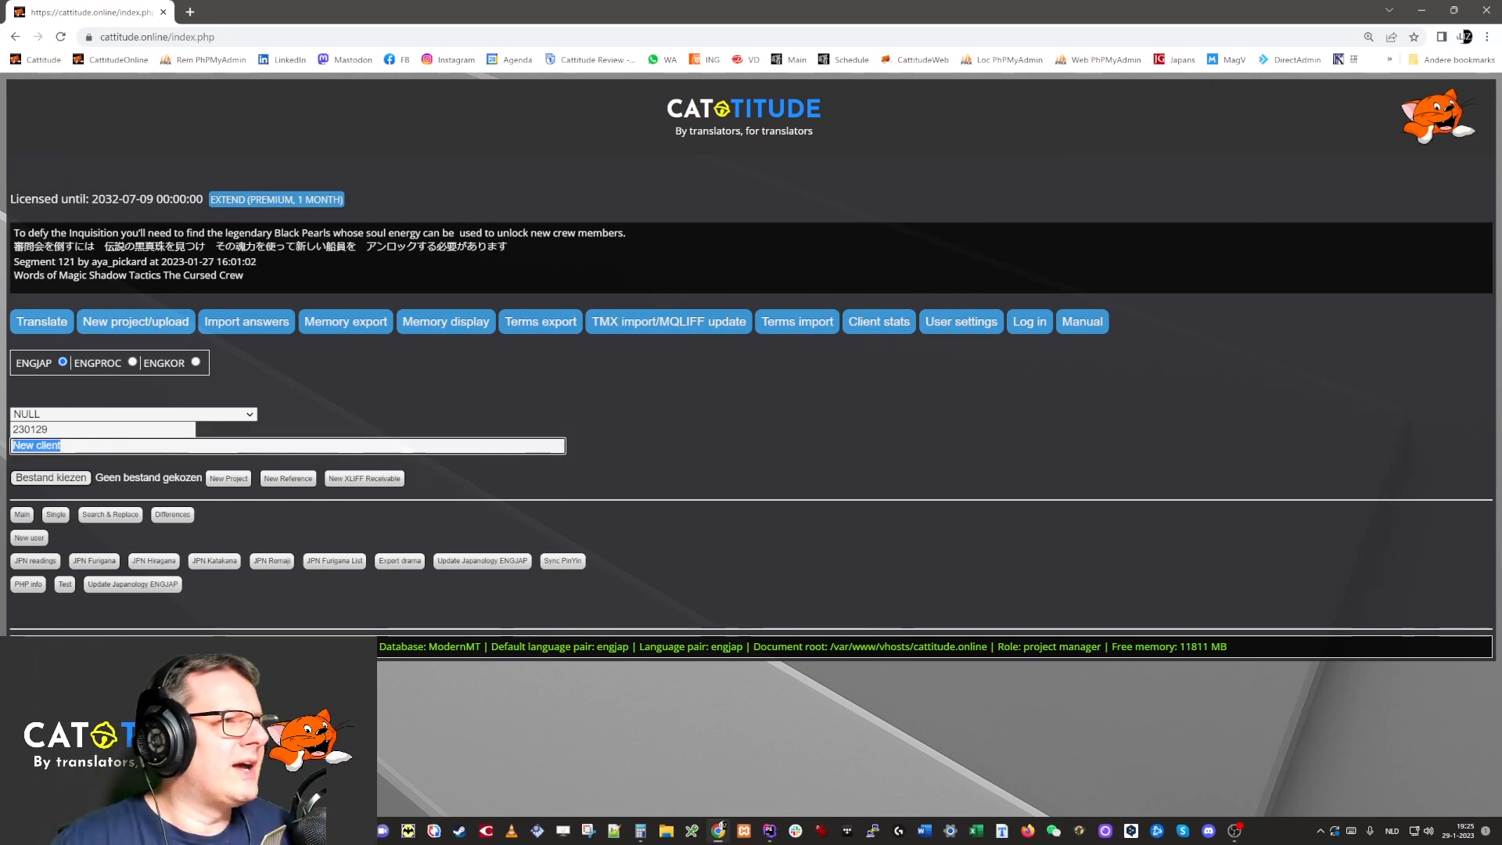
type("Test")
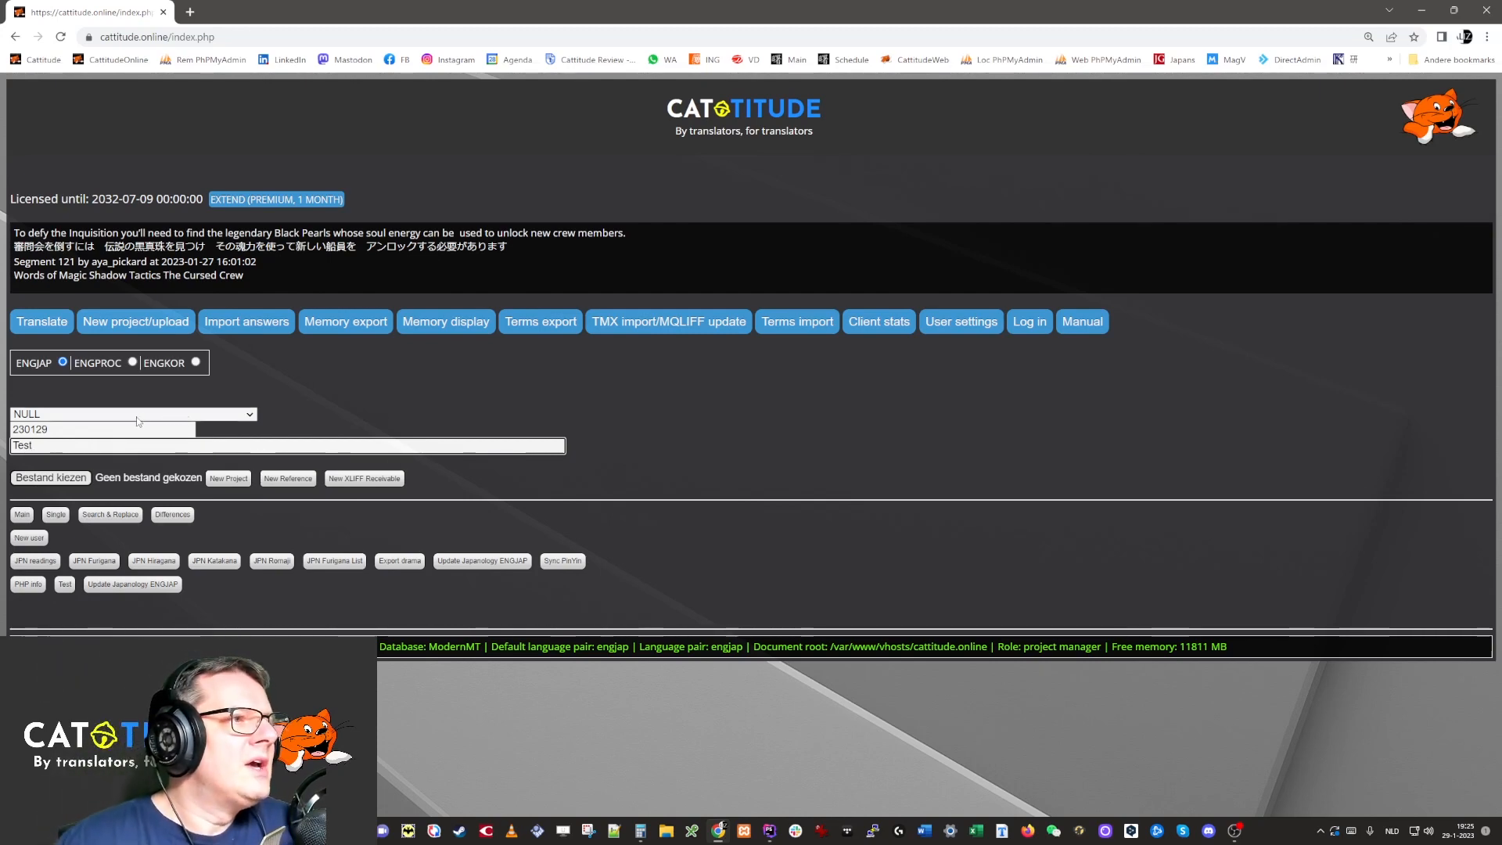
Delete the old cat_ja.docx file from the upload file chooser.
left_click(43, 479)
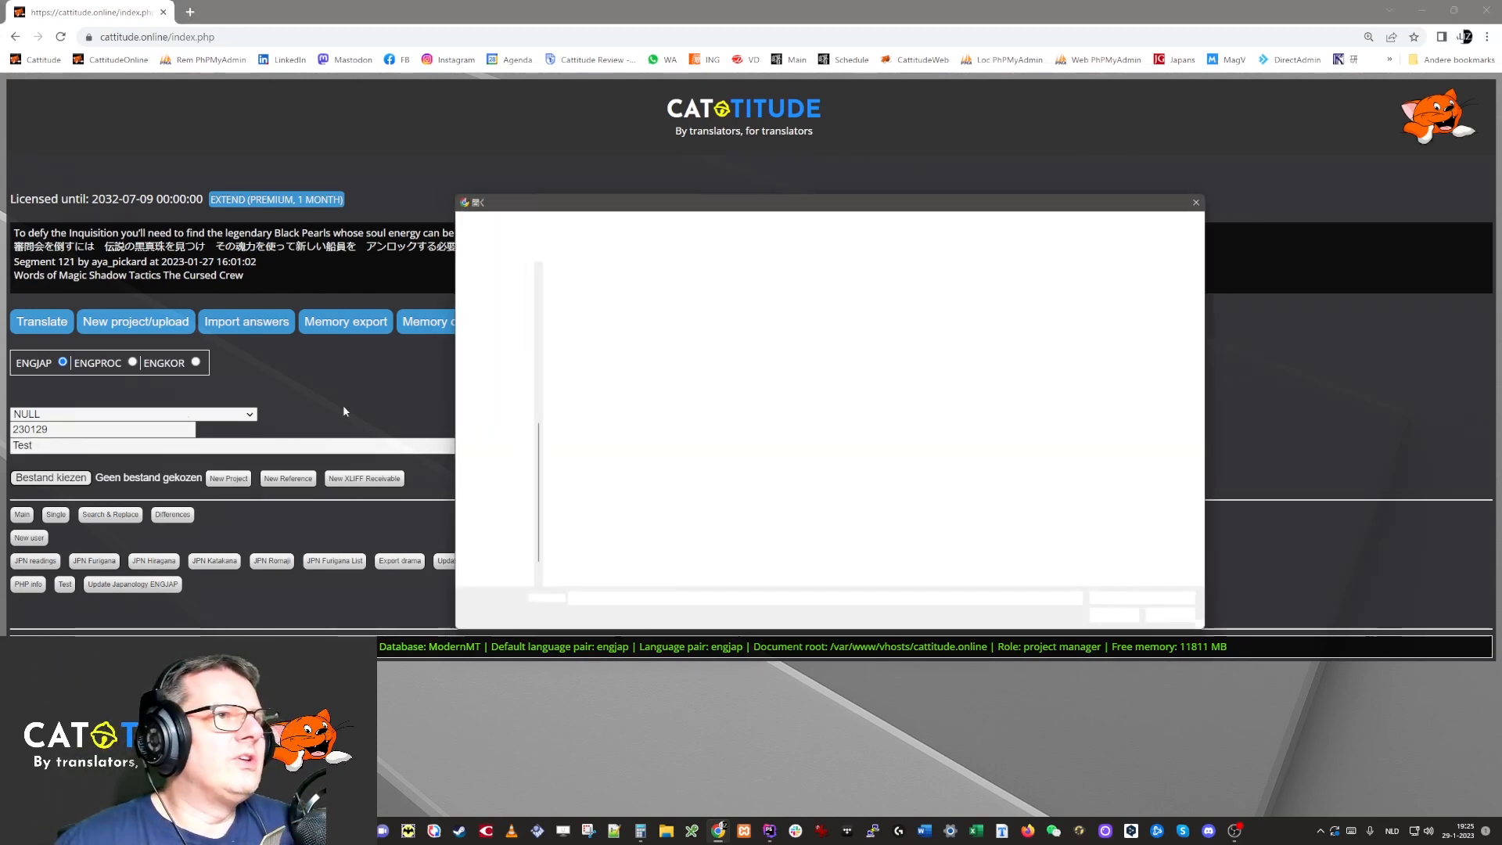
left_click(632, 303)
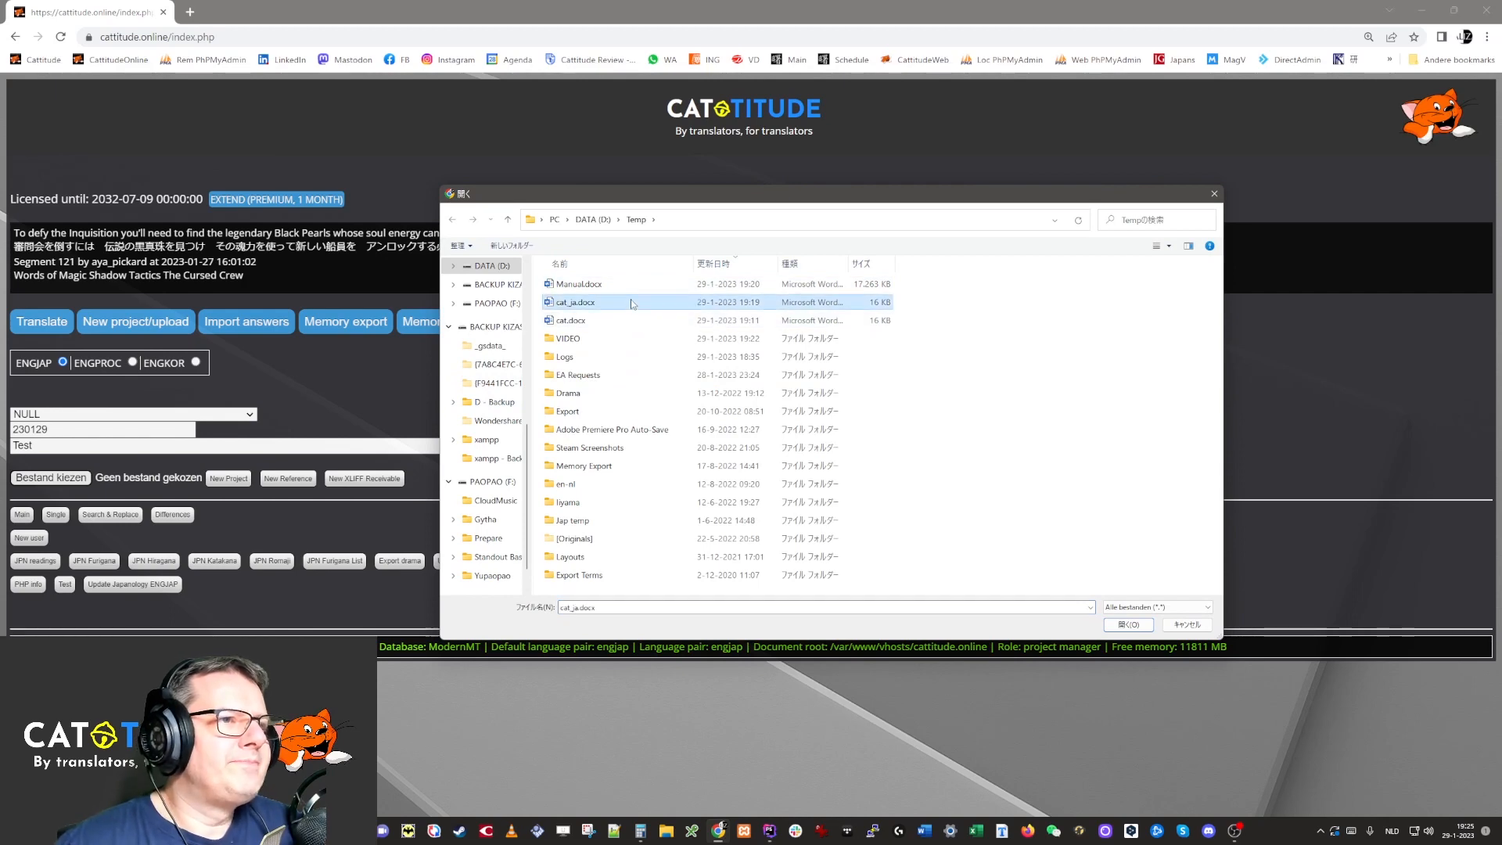
key("Delete")
Choose cat.docx and create the Test/230129 project with New XLIFF Receivable.
left_click(632, 304)
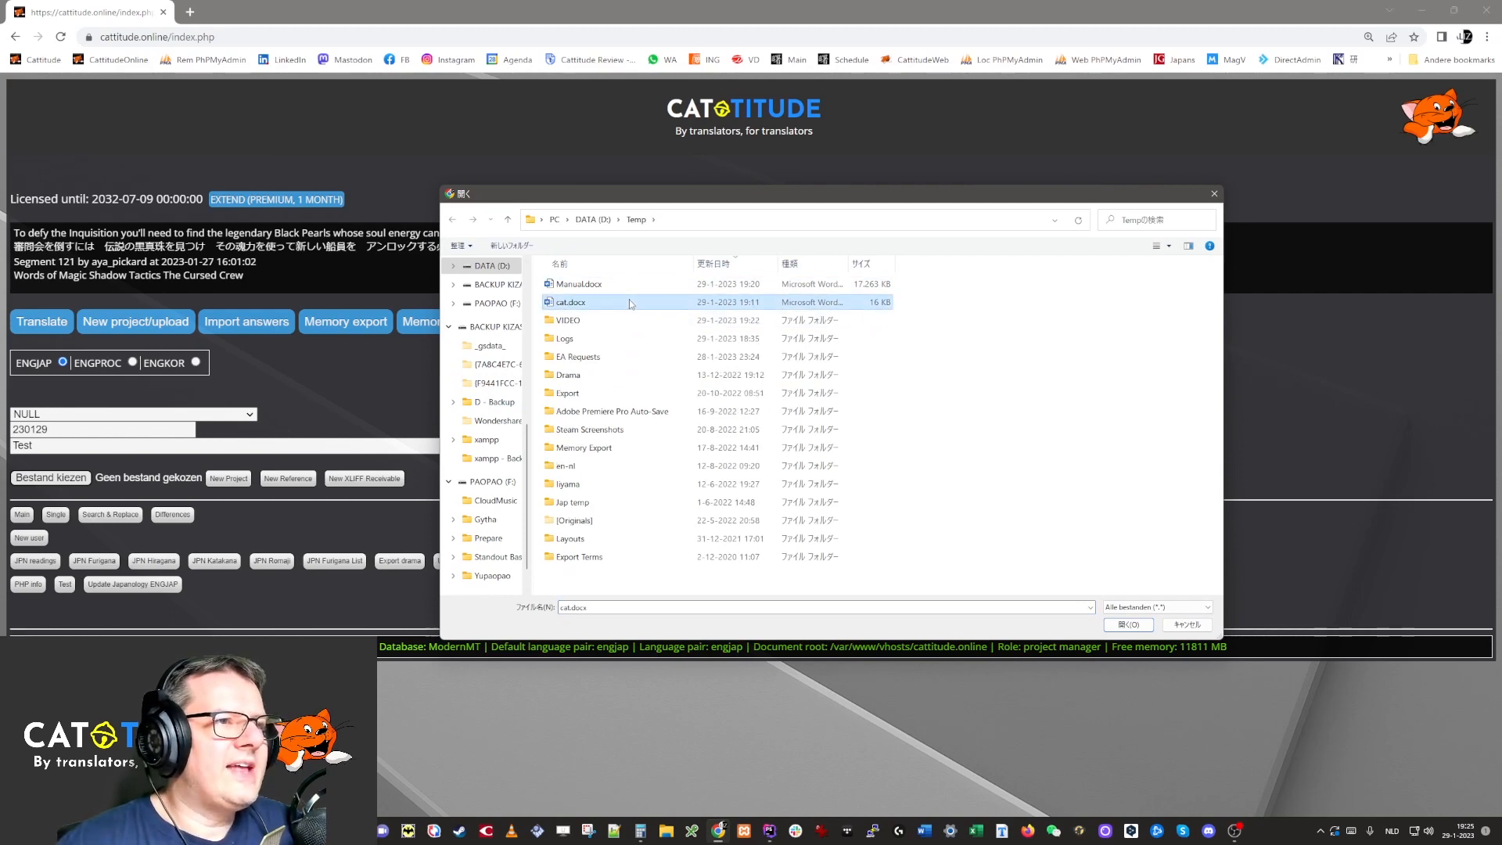
double_click(596, 303)
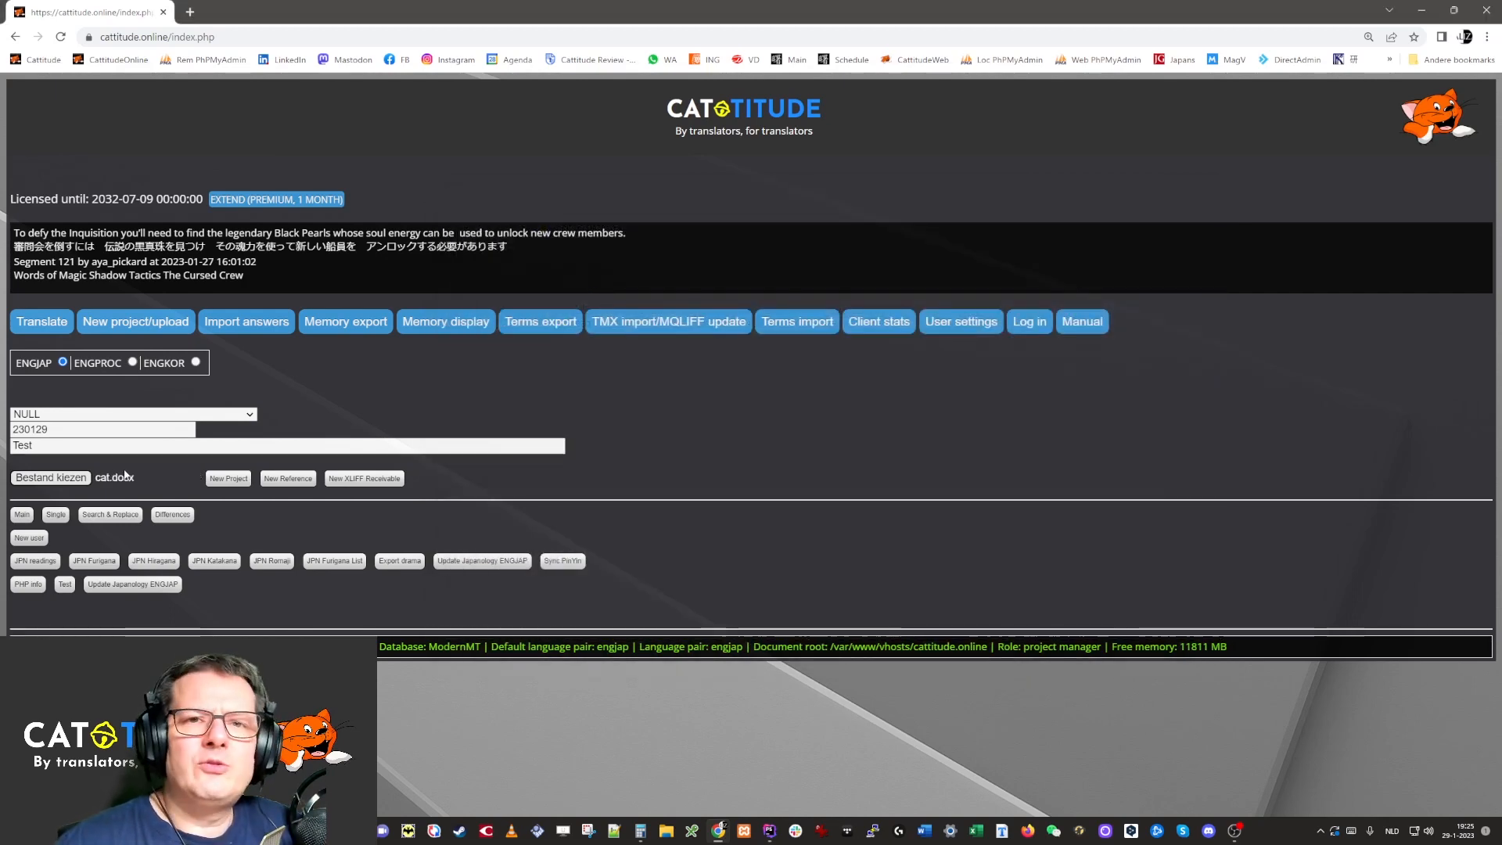
left_click(125, 474)
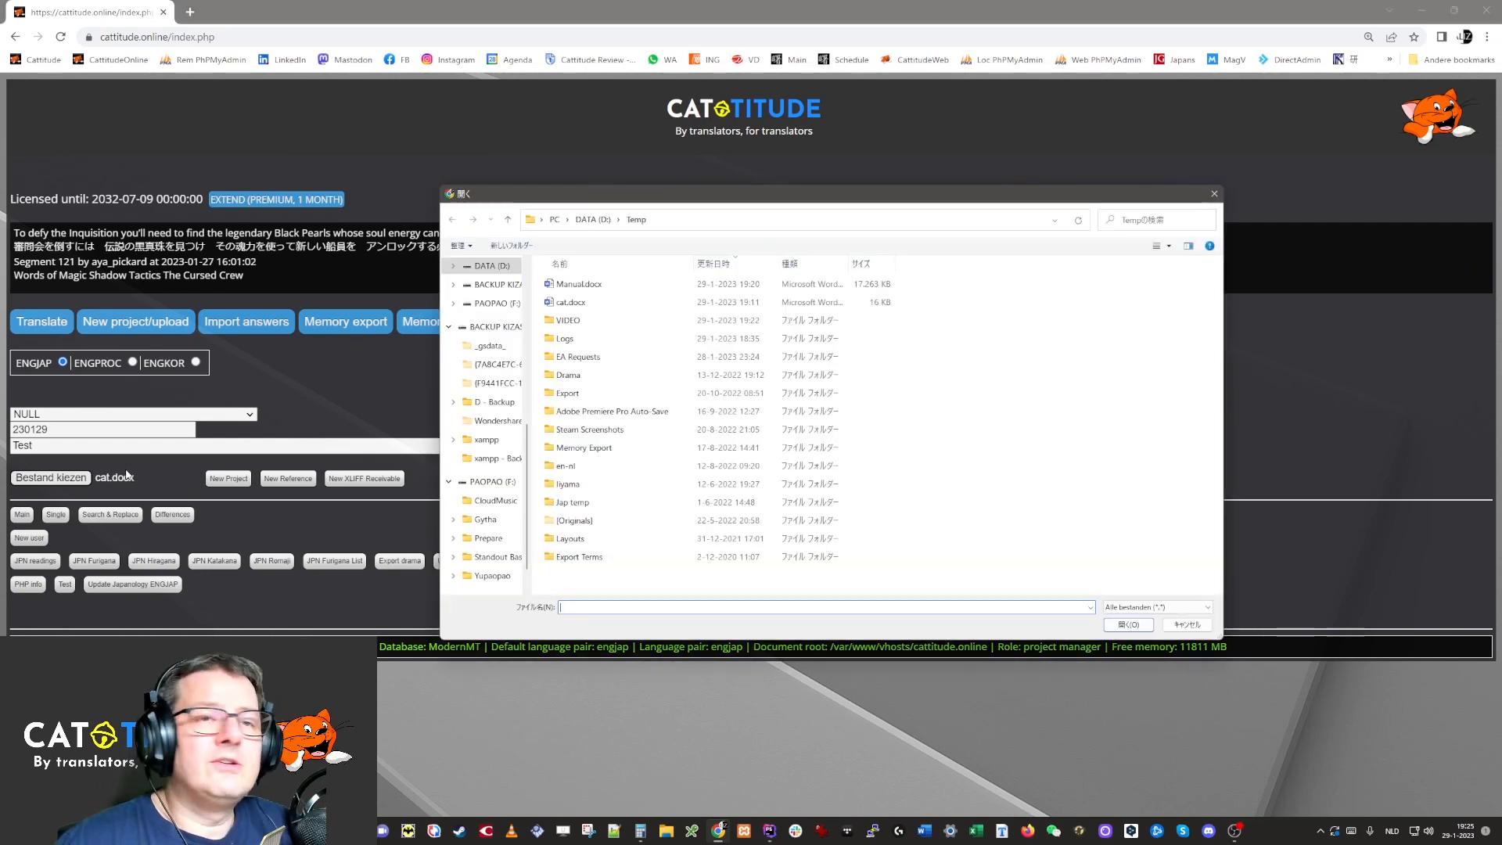
left_click(1178, 624)
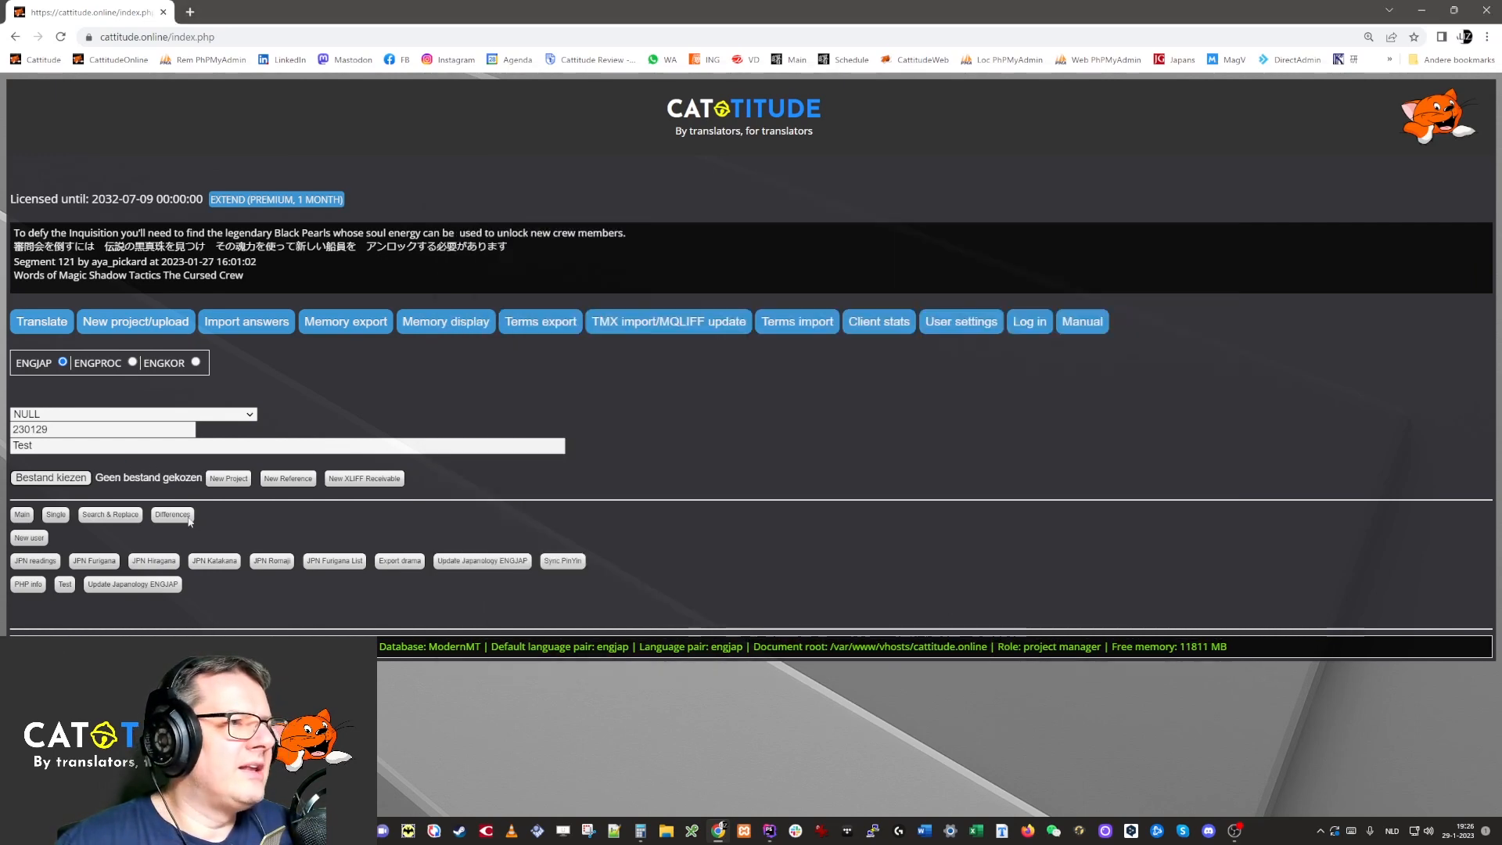
left_click(74, 479)
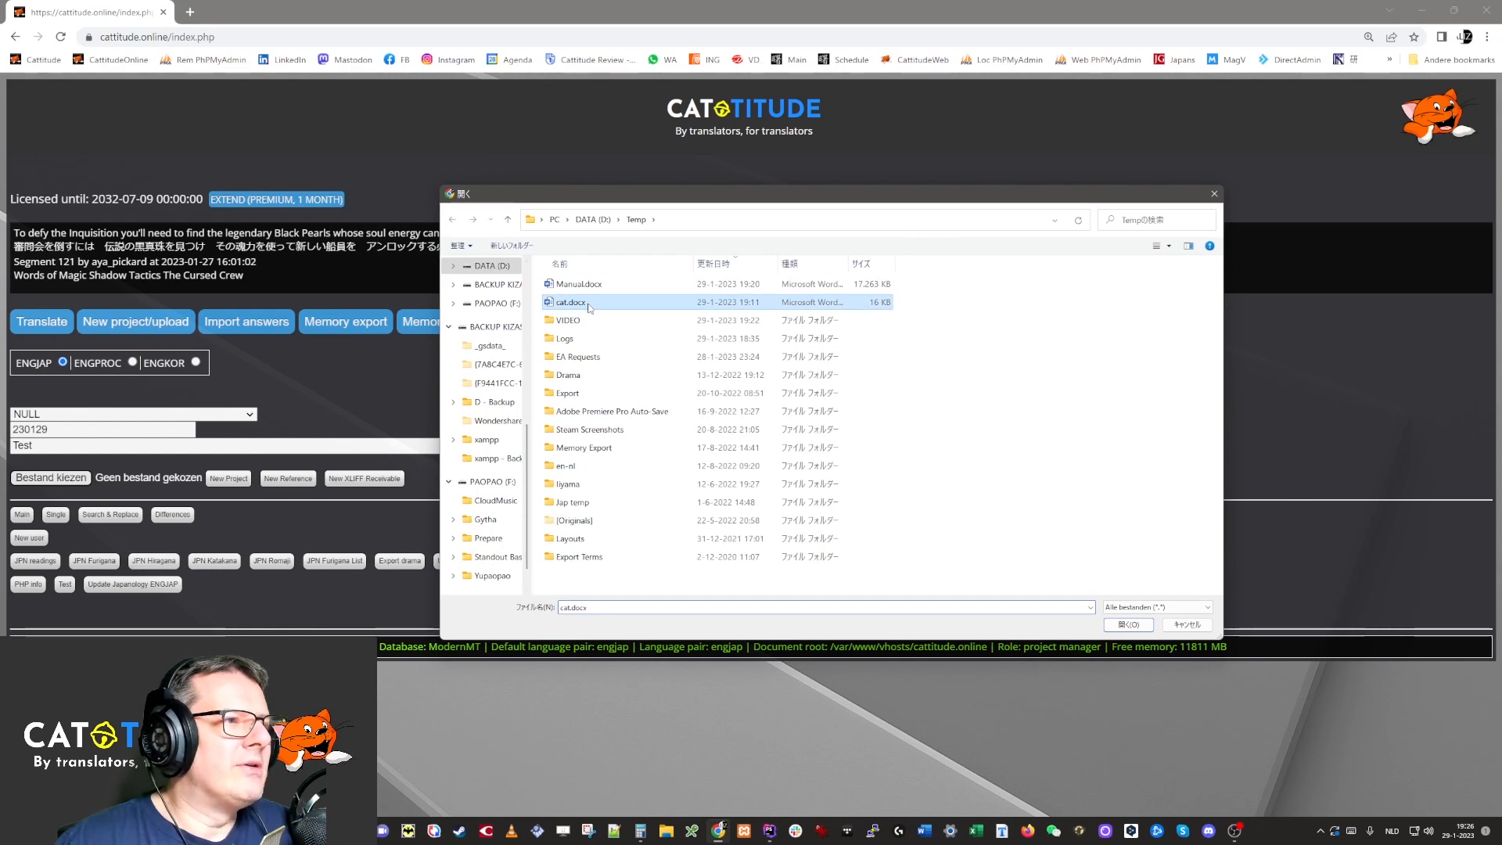
left_click(1128, 625)
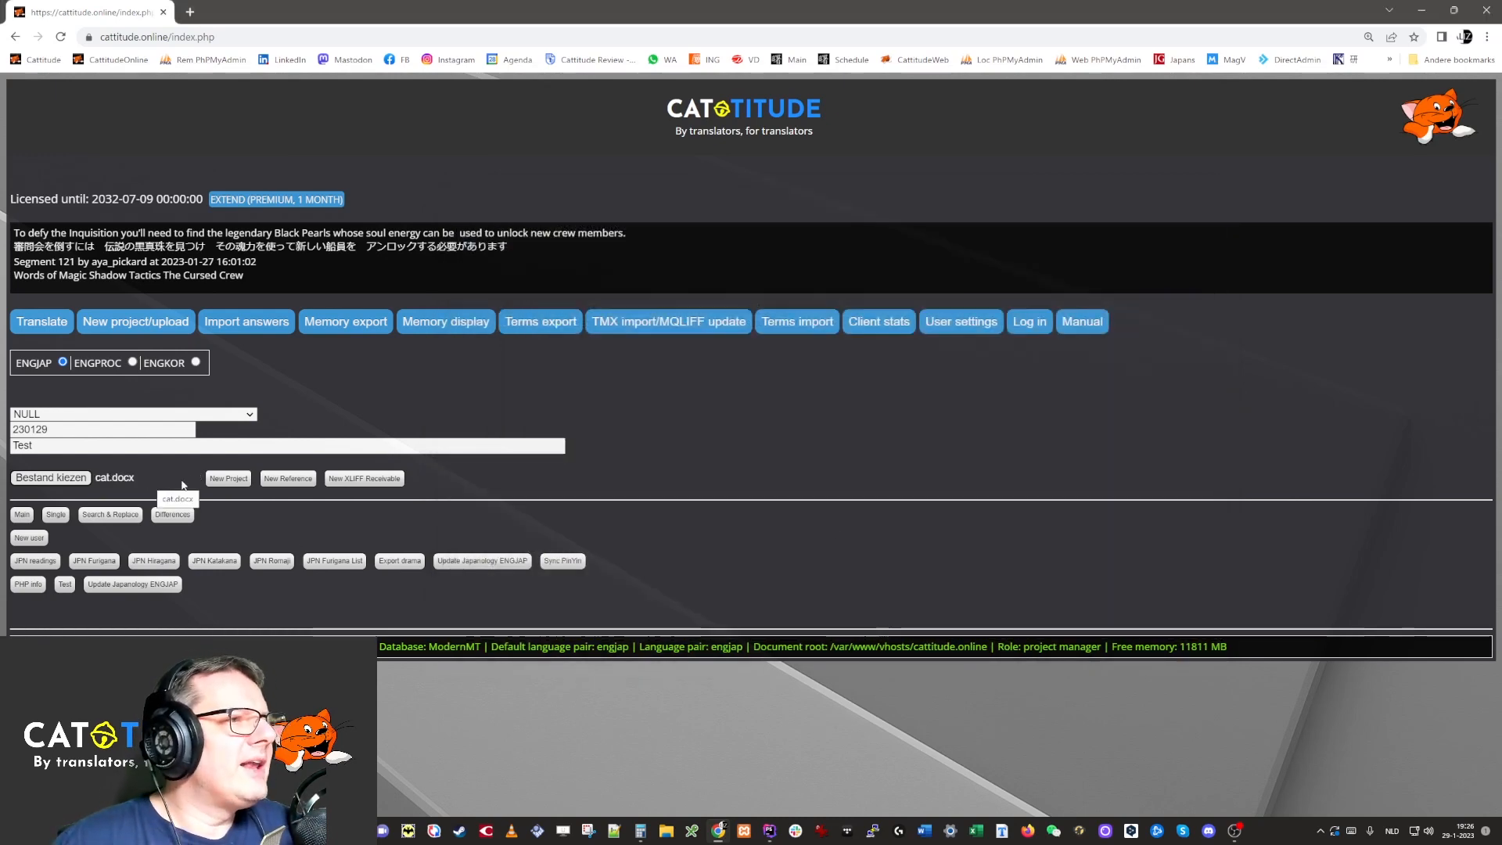
left_click(379, 480)
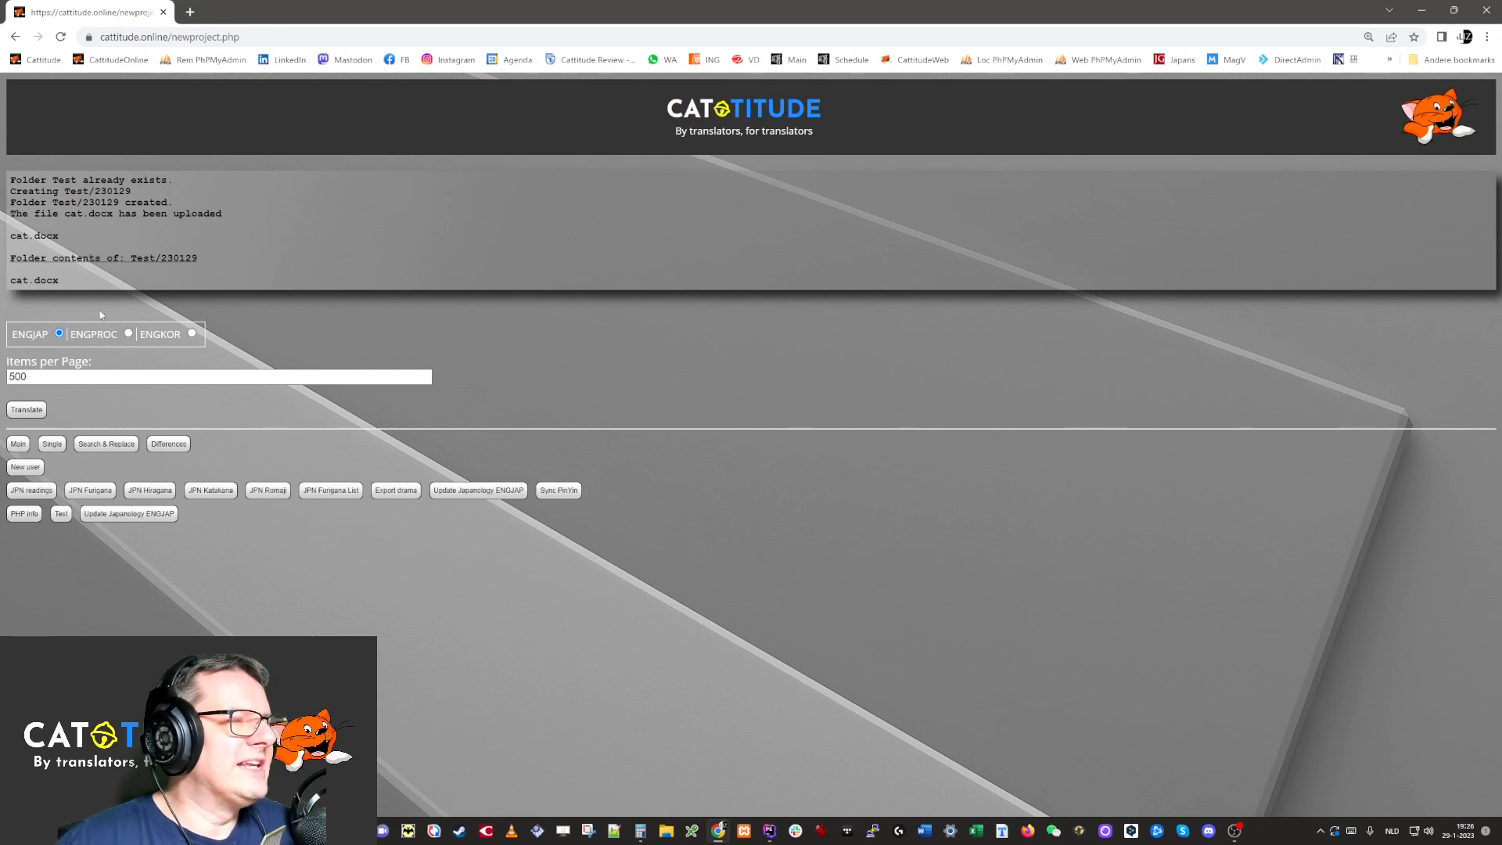
Open cat.docx in the translation editor with 500 items per page.
left_click(74, 379)
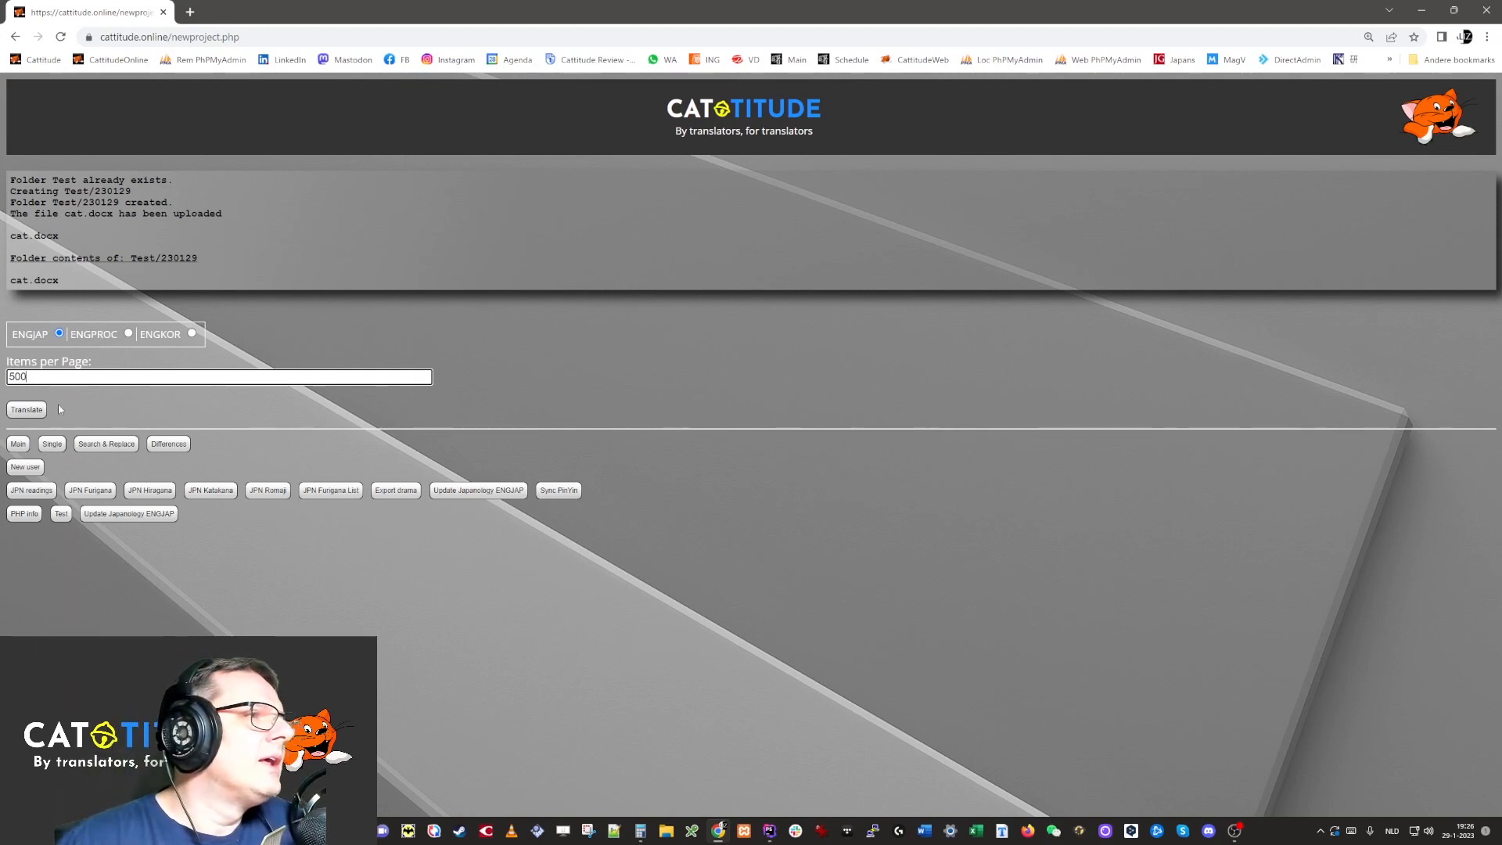
left_click(24, 408)
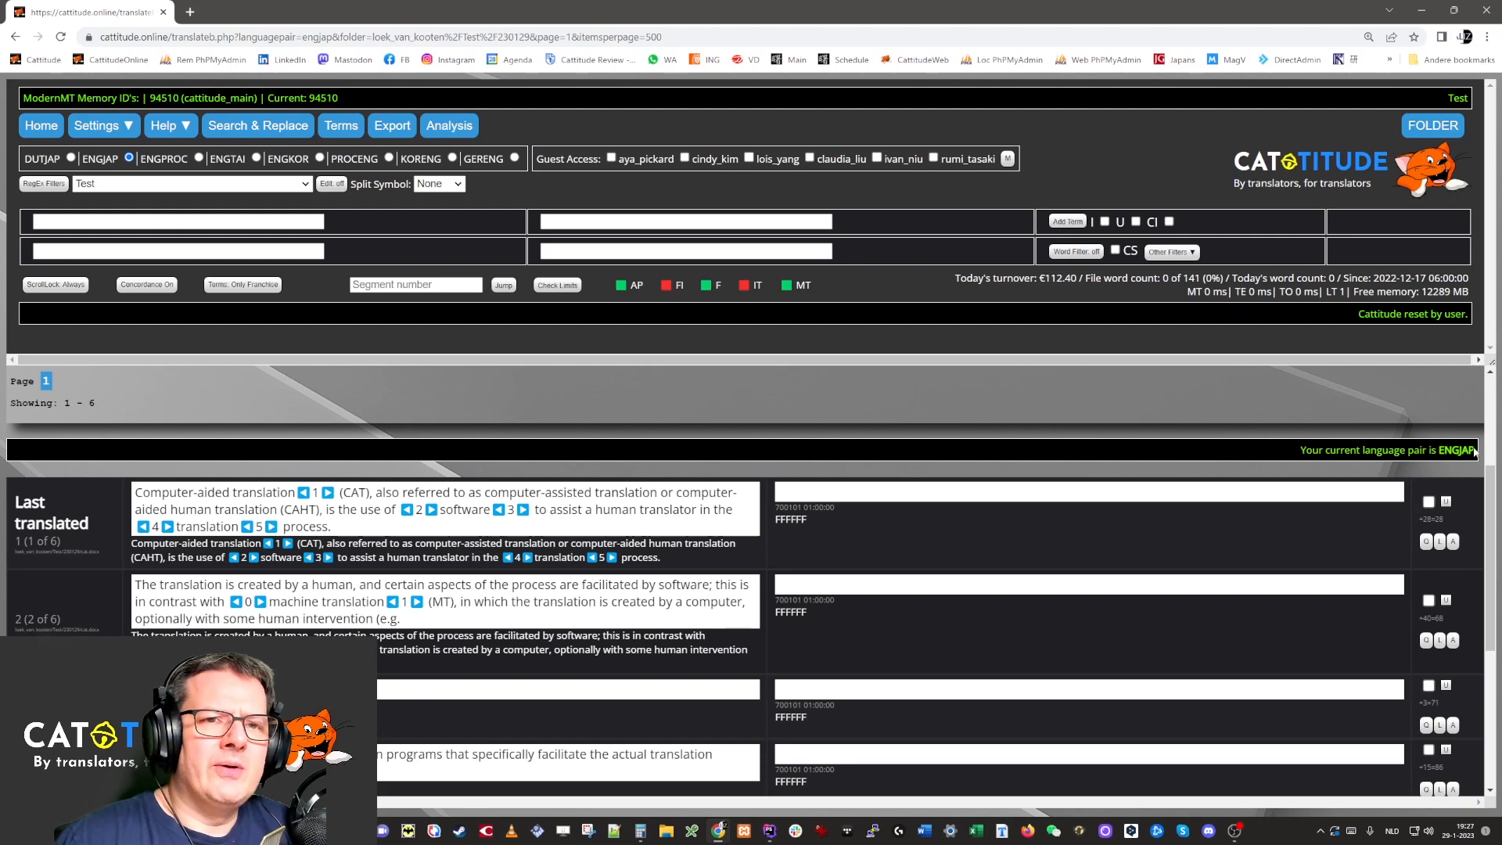
Machine-translate segment 1 into Japanese and look over the concordance match.
left_click(859, 493)
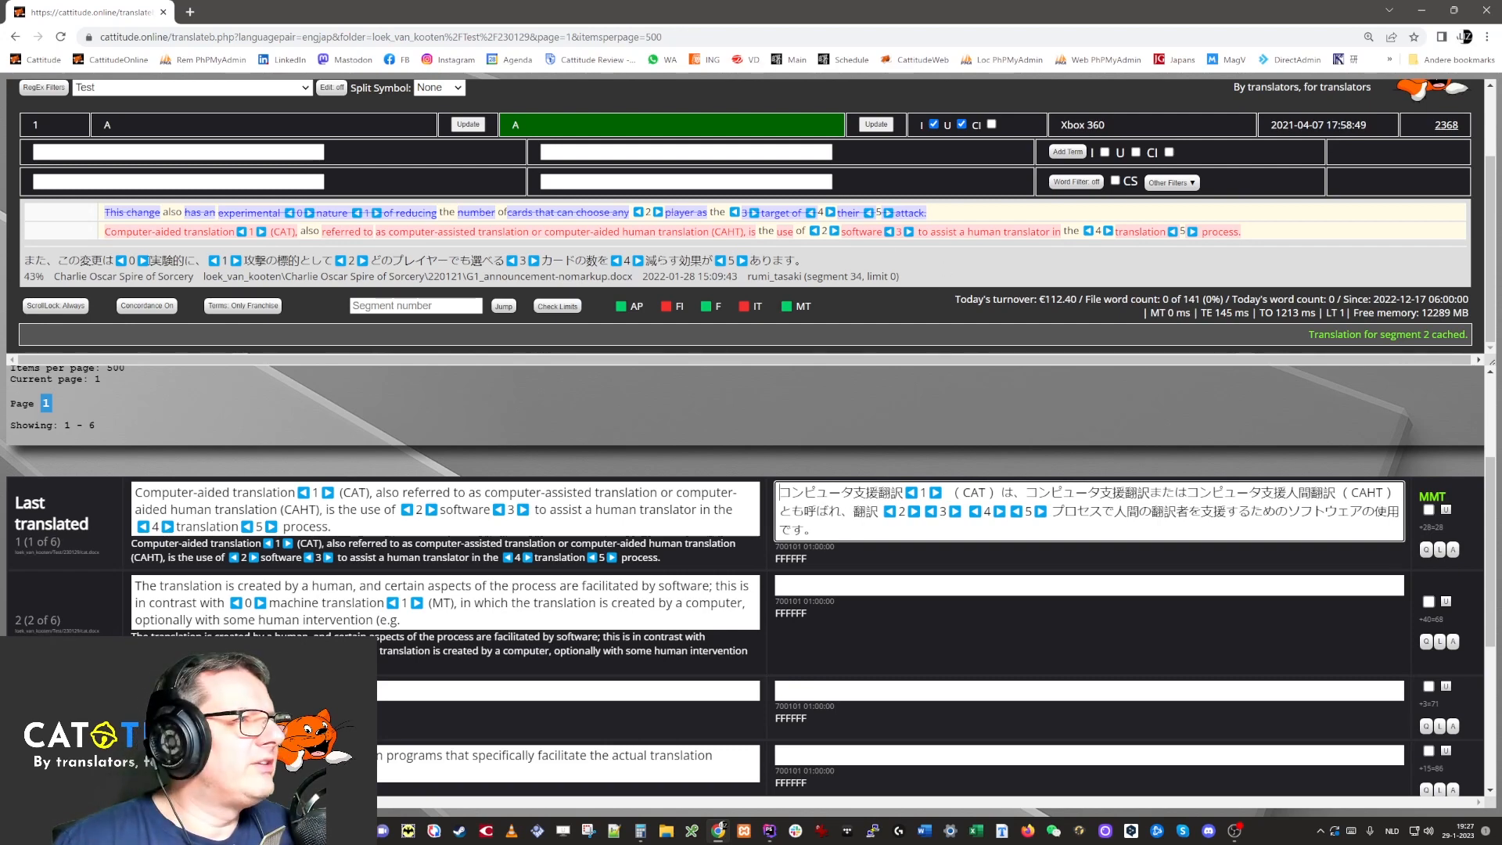
left_click_drag(21, 263, 937, 275)
left_click(890, 395)
left_click(833, 505)
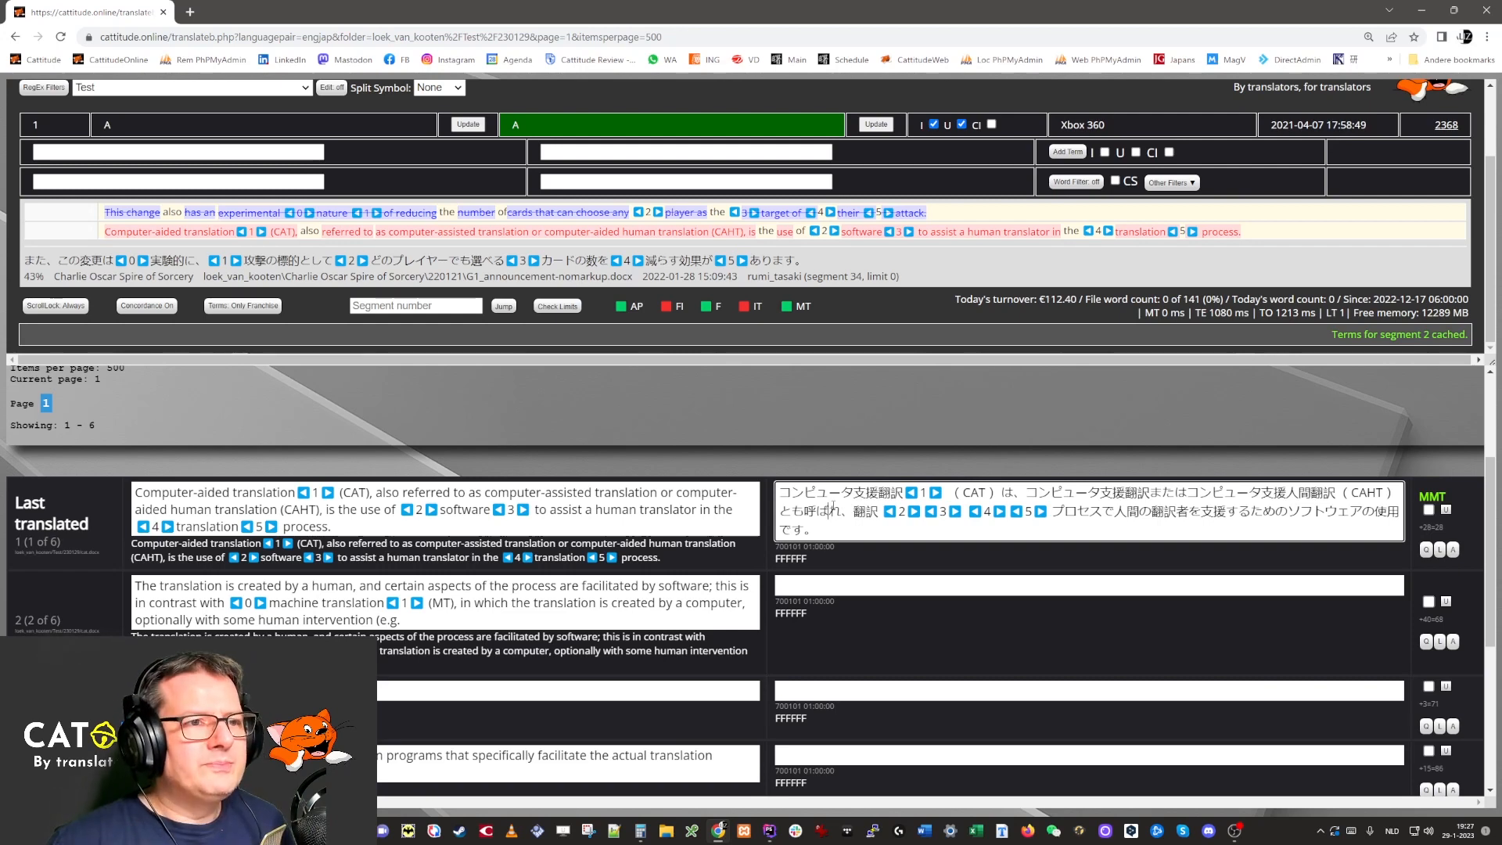
Insert the 43% memory match into segment 1, then clear the target.
key("ctrl+1")
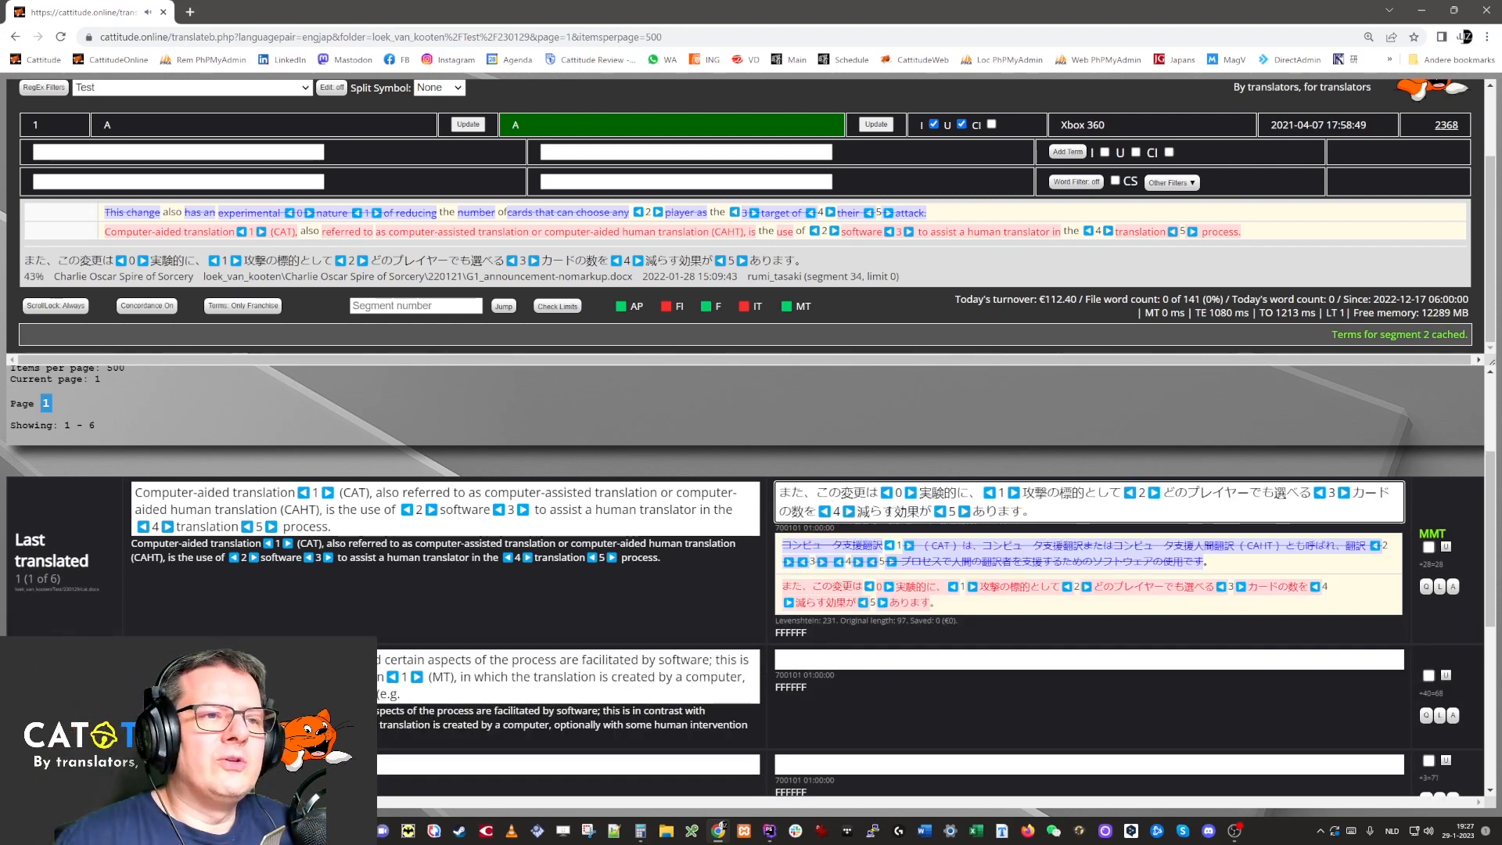
key("ctrl+a")
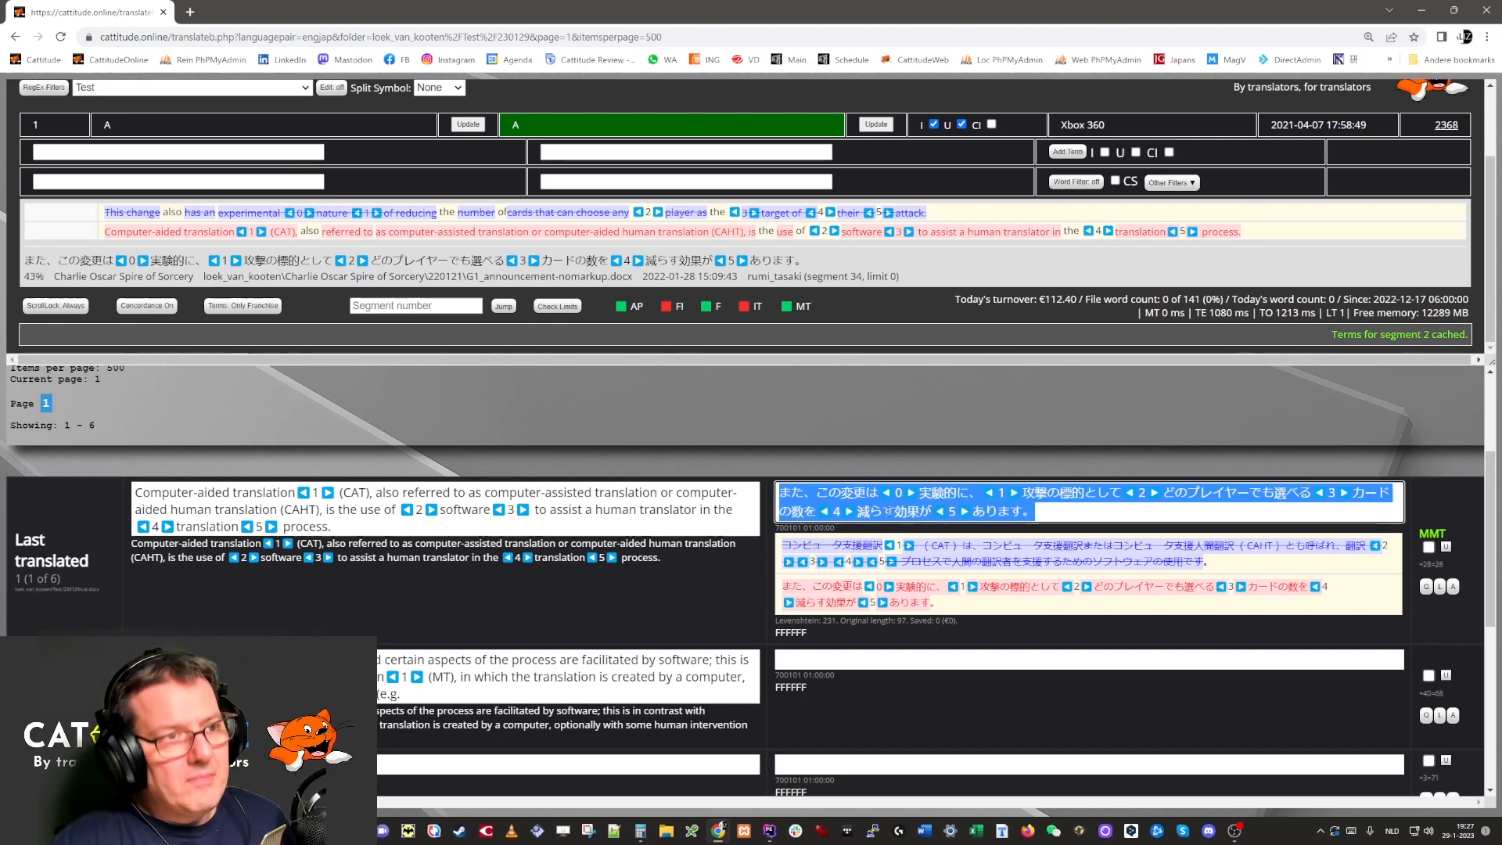
key("Delete")
left_click(912, 394)
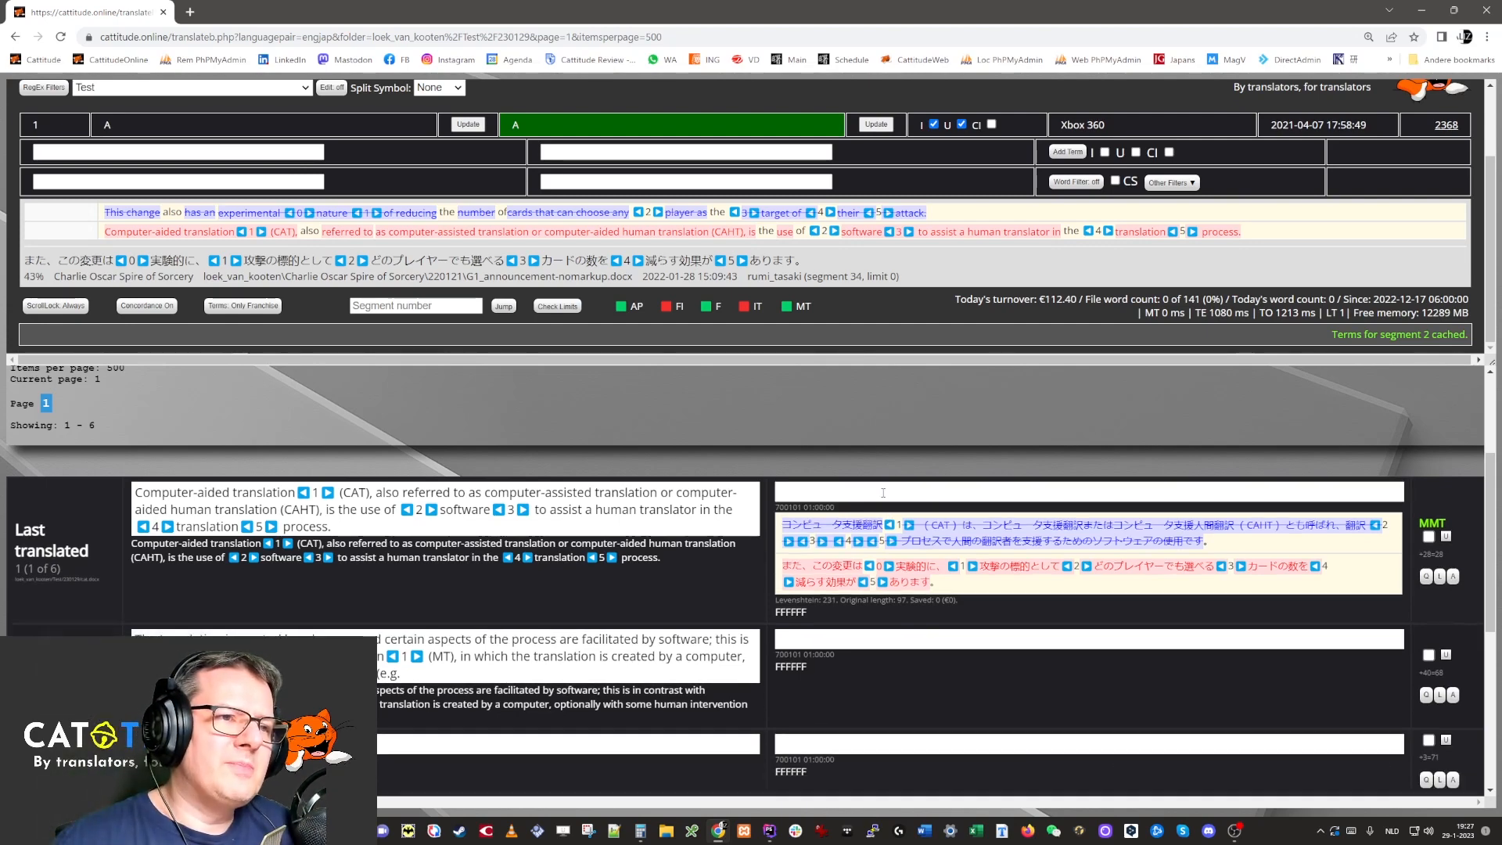
Refill segment 1 with machine translation, confirm all six segments, and reload the editor.
left_click(882, 493)
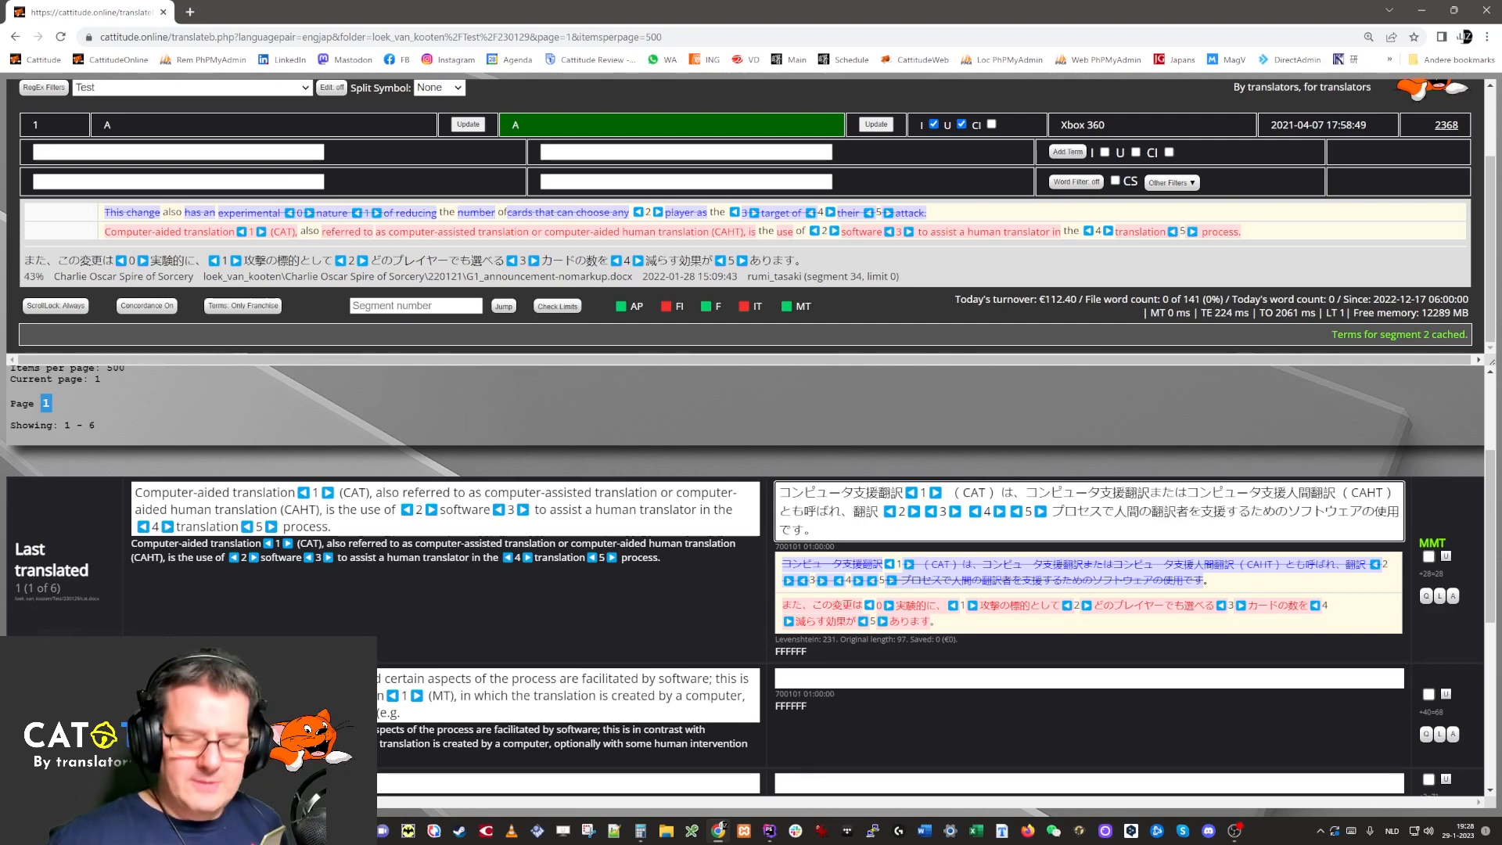
key("ctrl+Return")
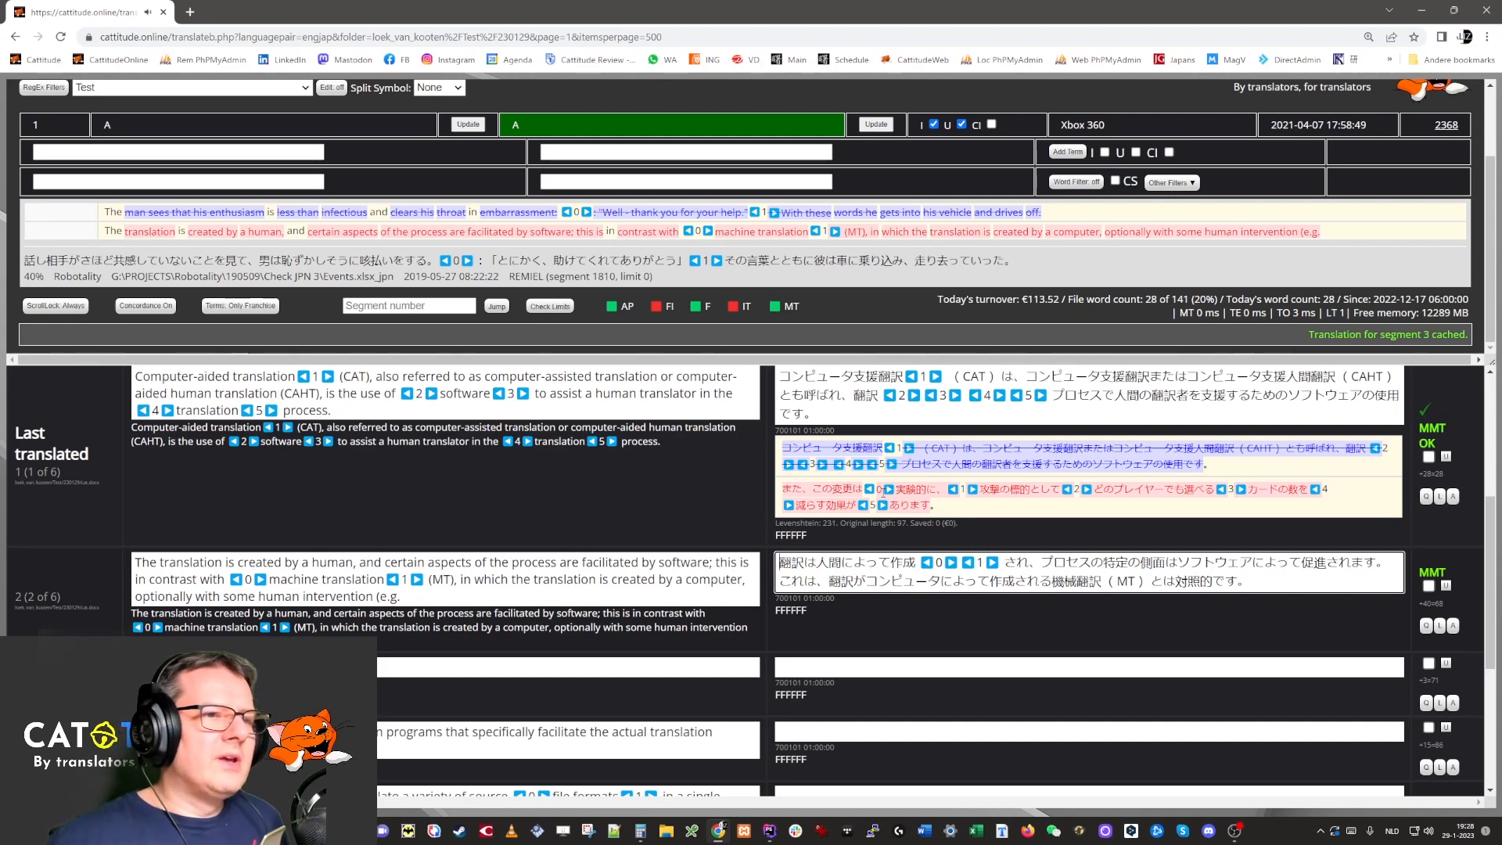
key("ctrl+Return")
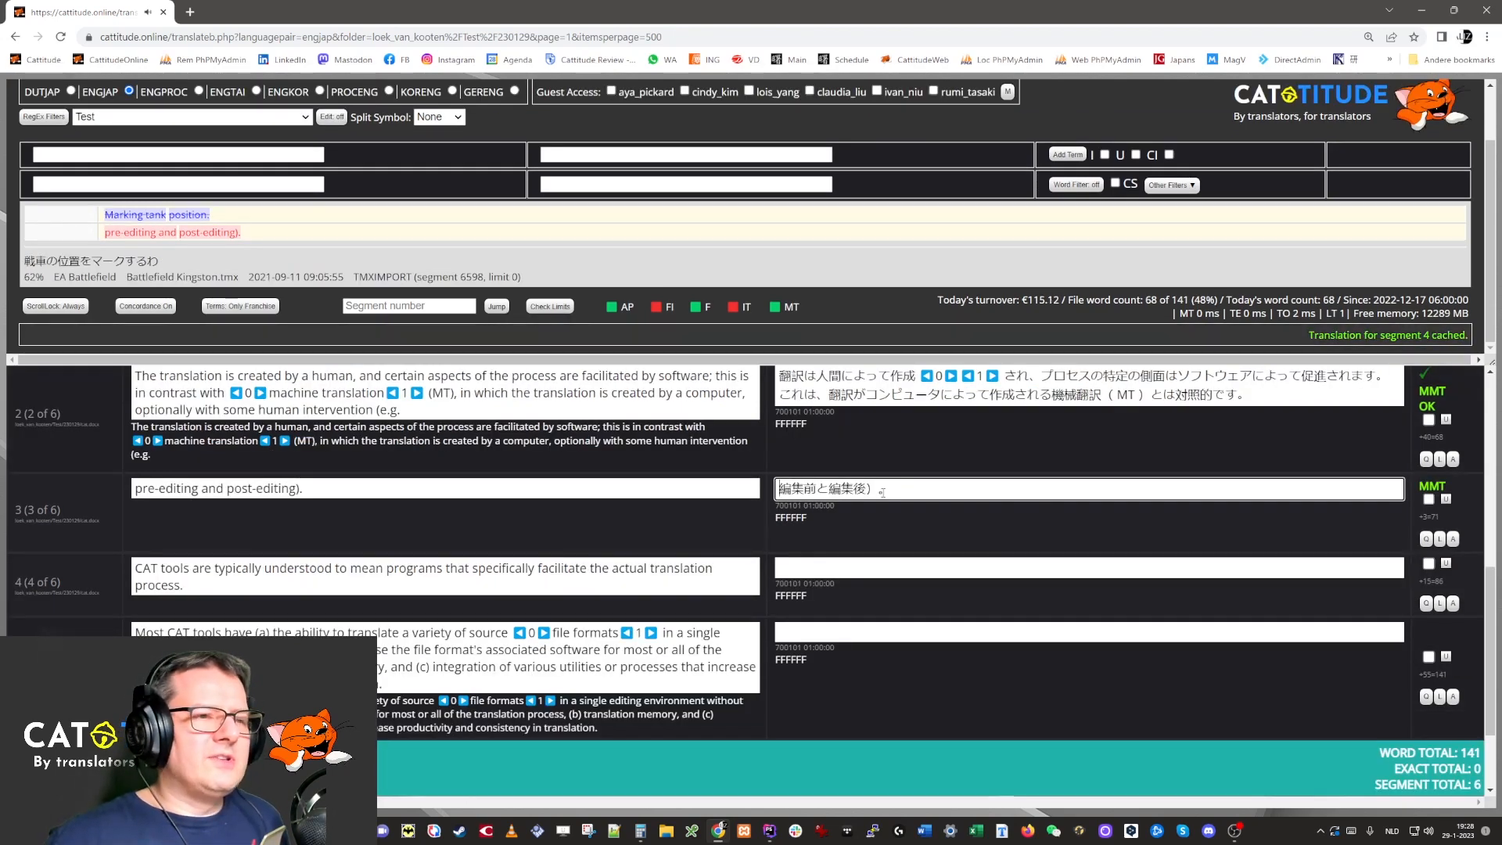
key("ctrl+Return")
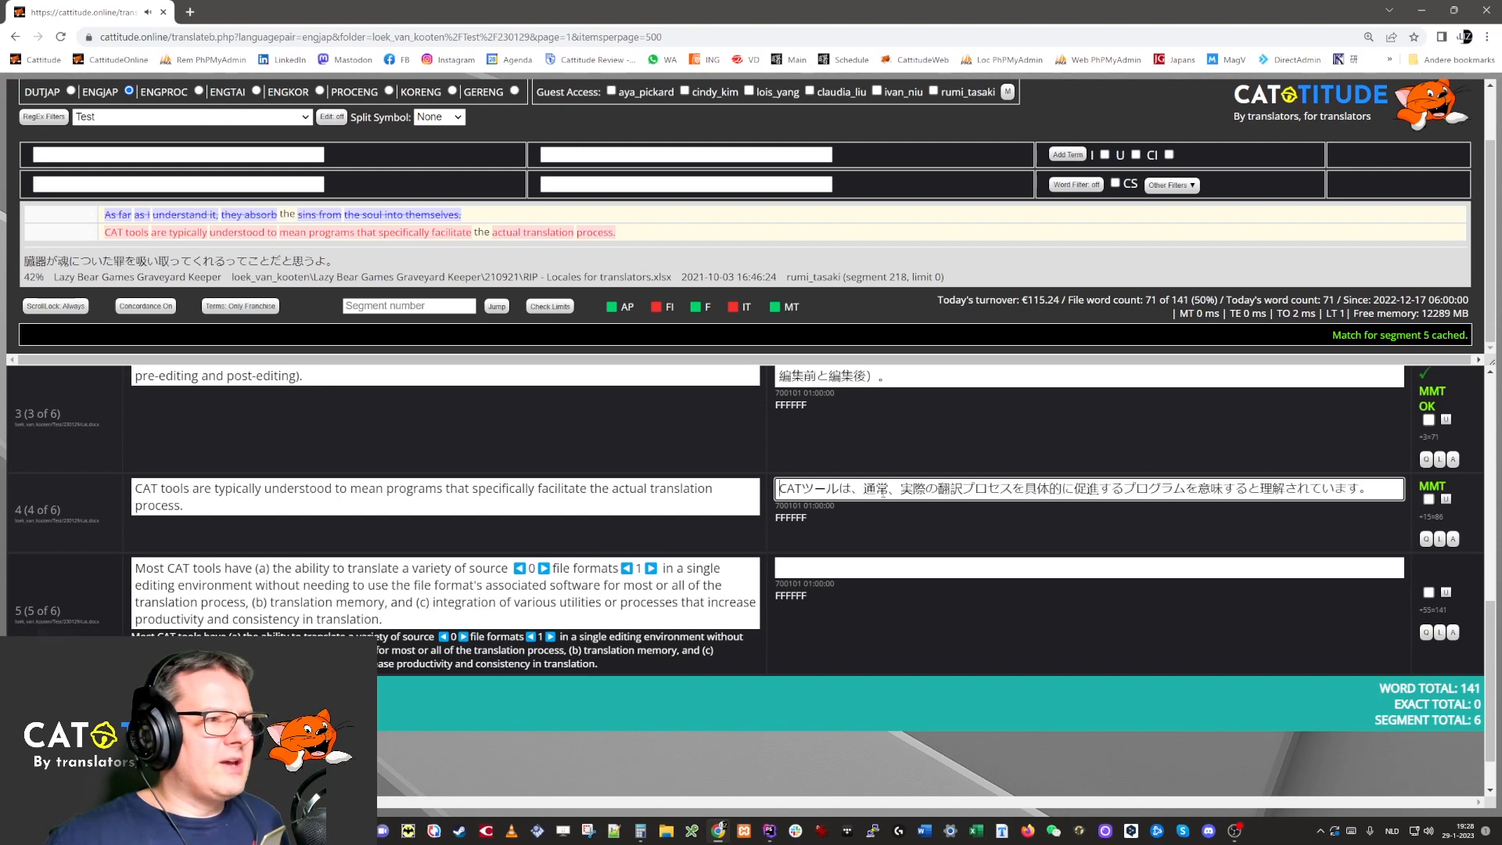
key("ctrl+Return")
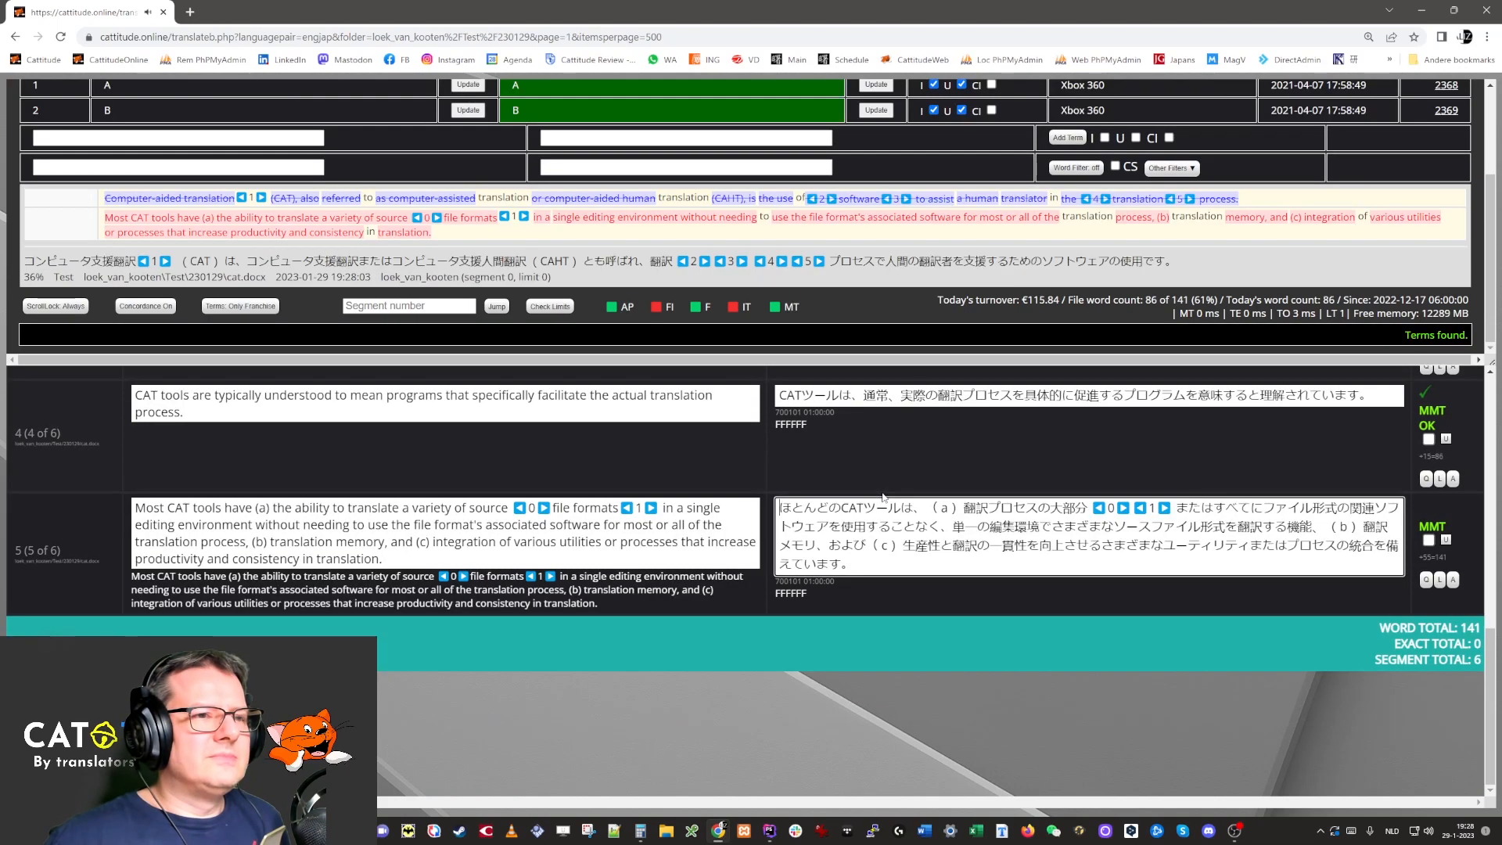
key("ctrl+Return")
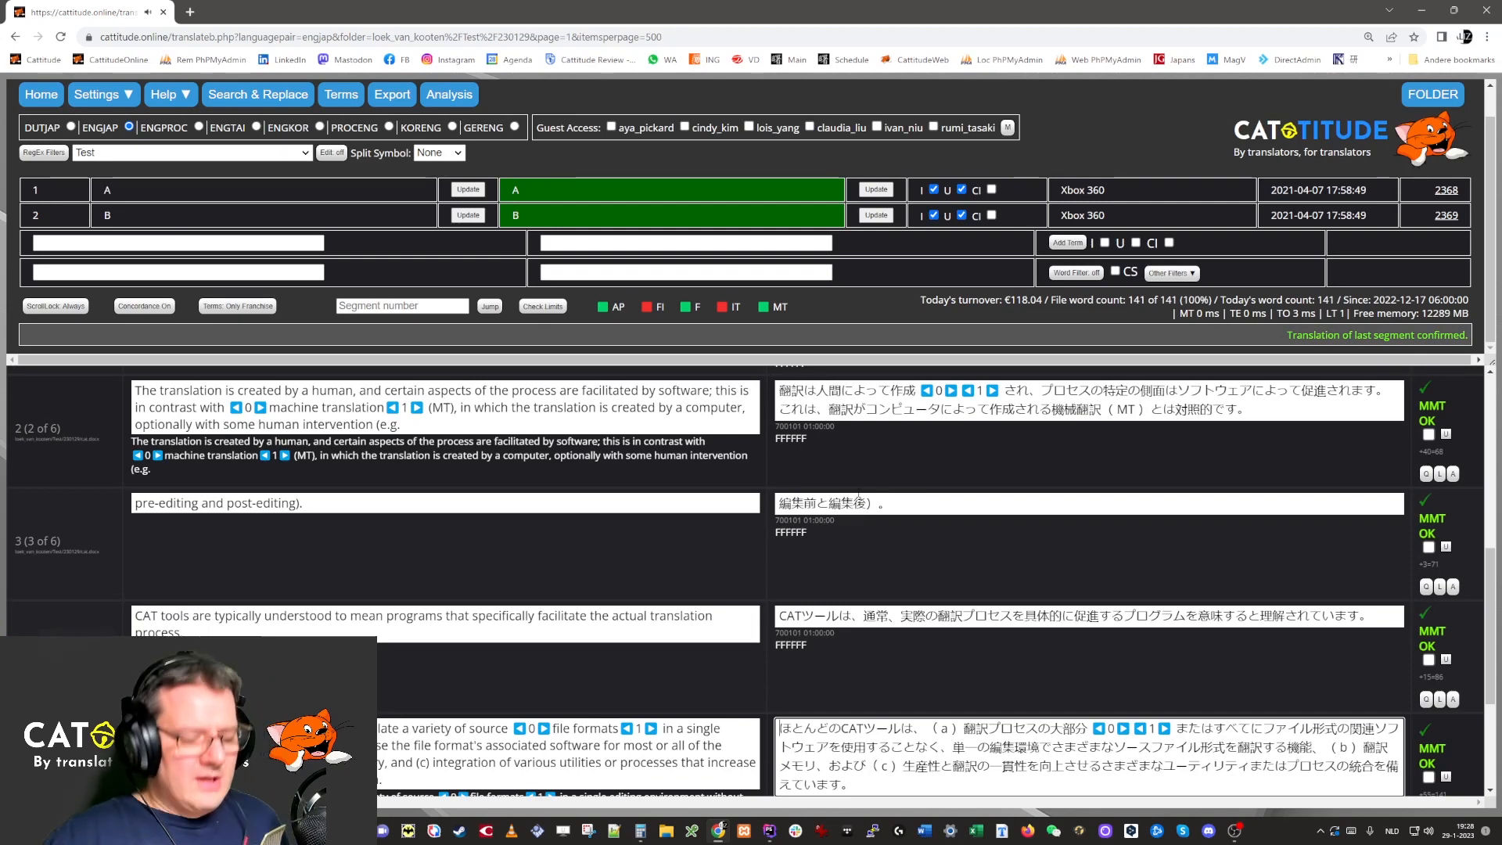
key("F5")
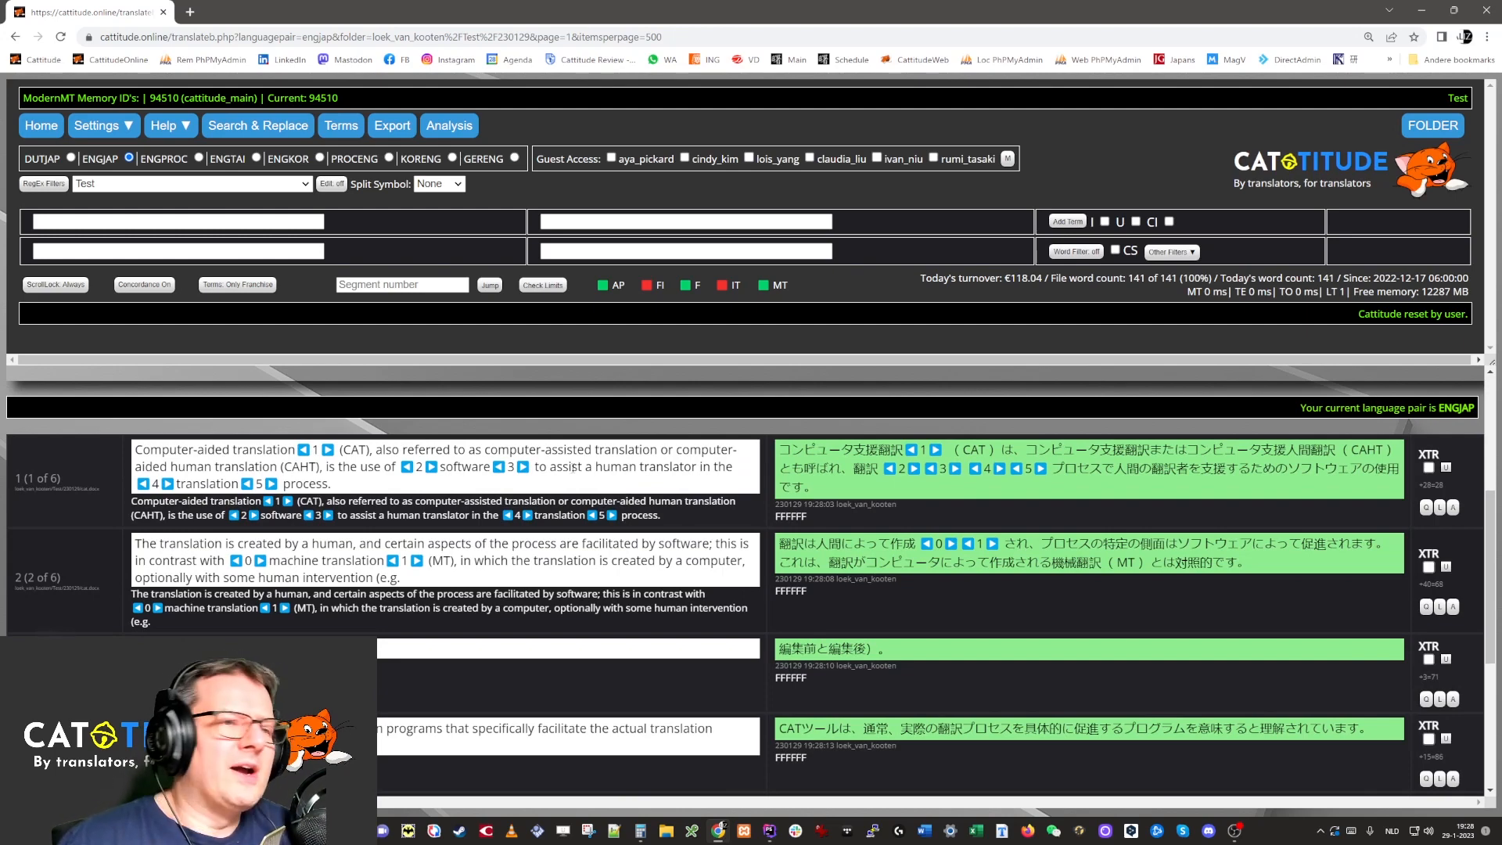
scroll(1069, 689, "down", 2)
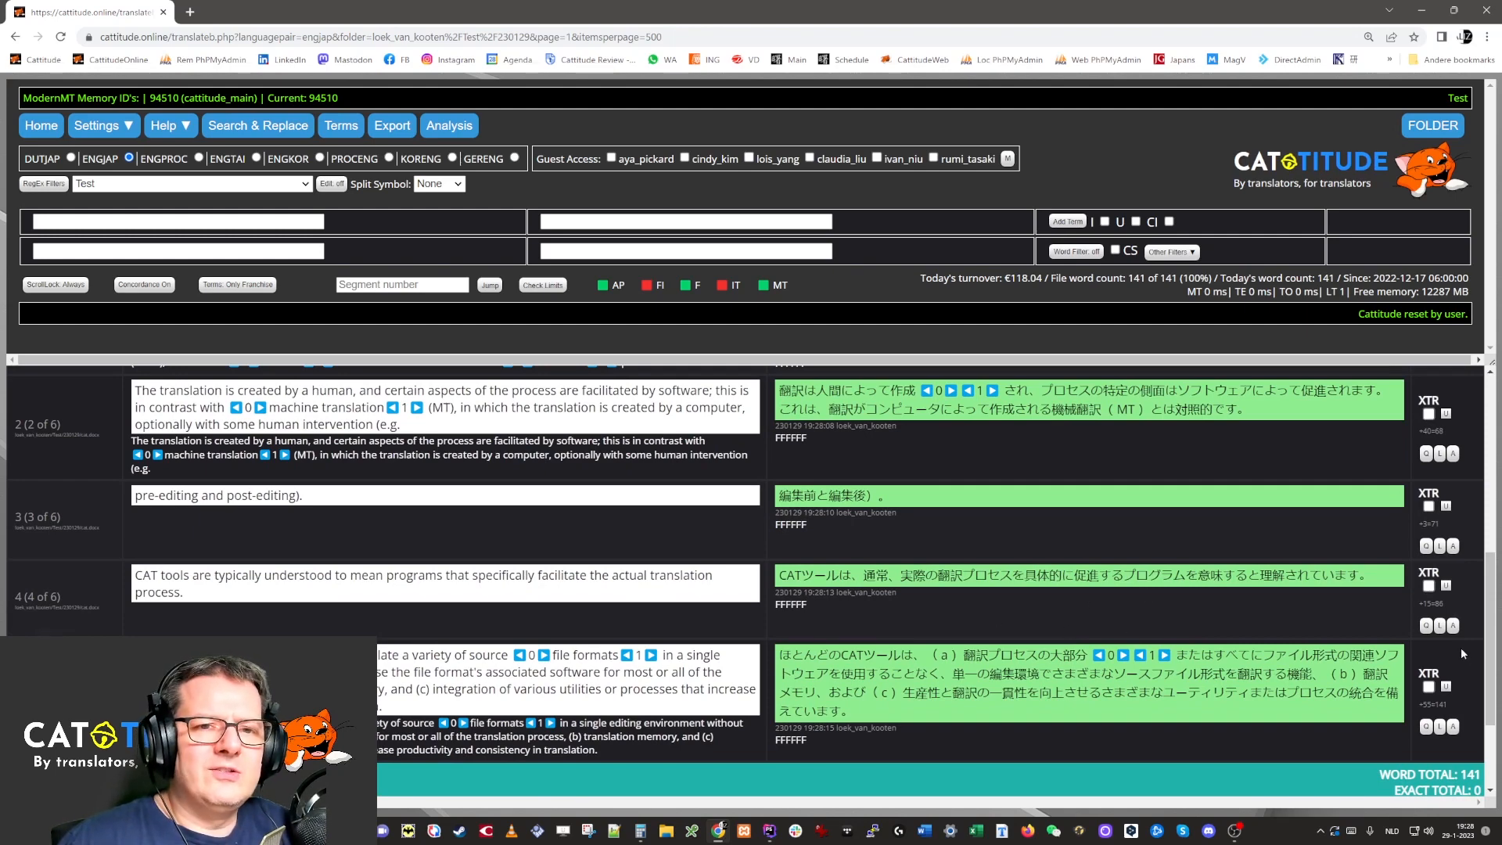
left_click_drag(1491, 653, 1488, 563)
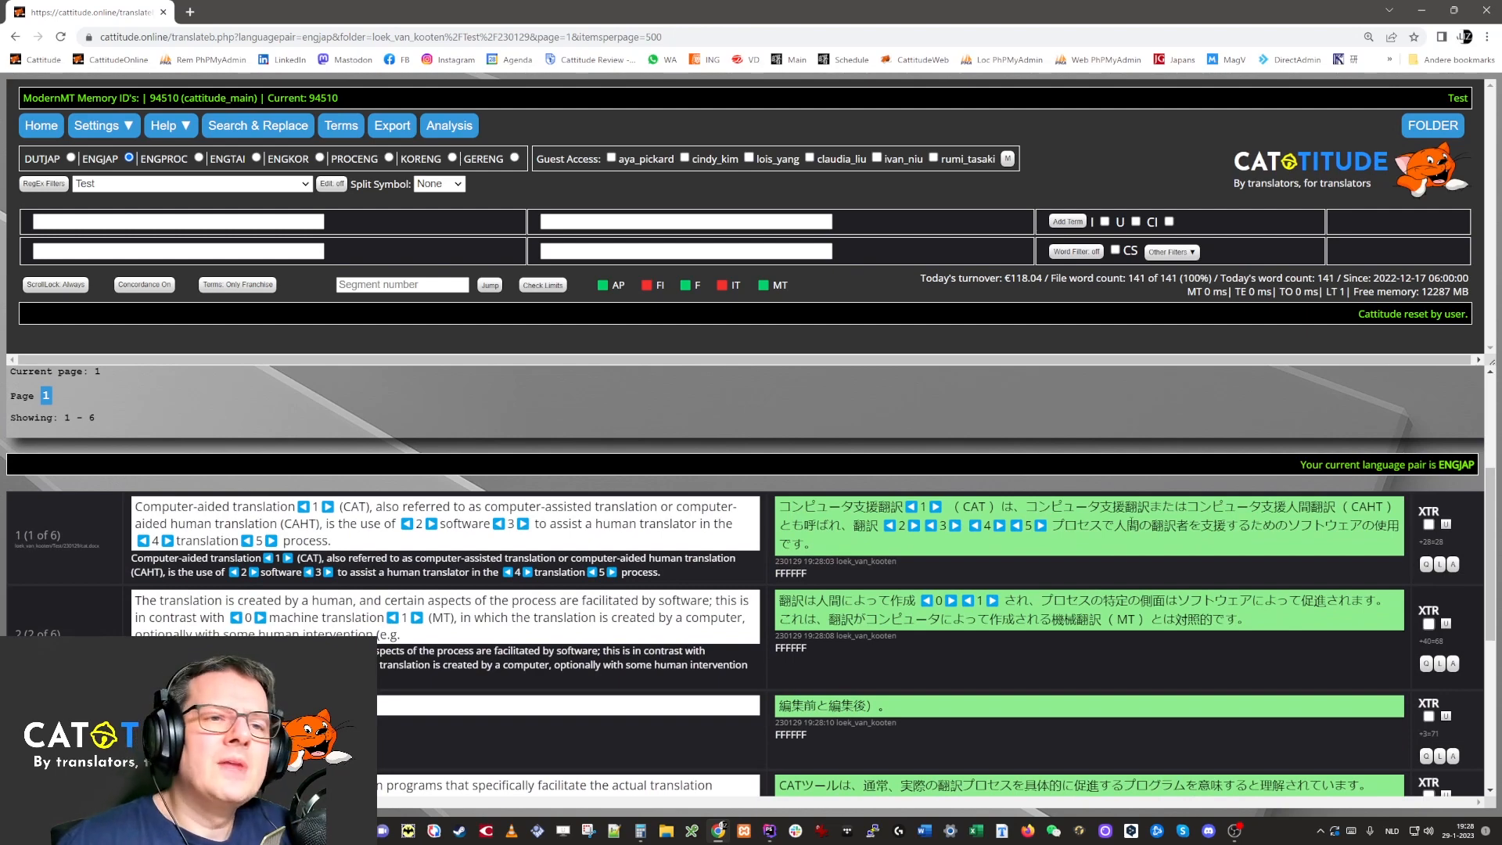
scroll(1060, 517, "down", 4)
scroll(1060, 520, "up", 4)
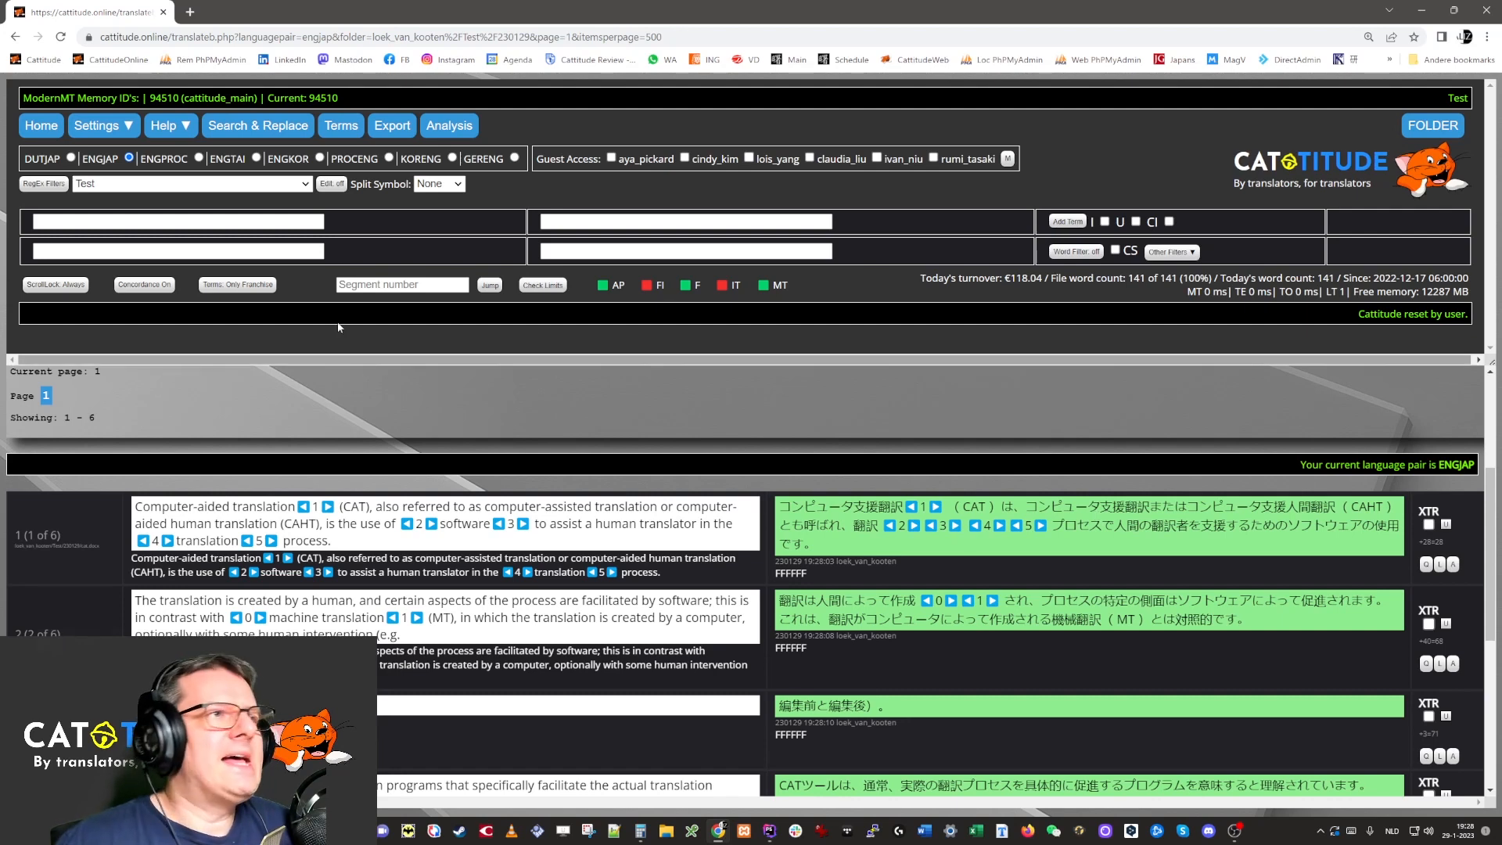
Export the Japanese translation and open the Test/230129 folder contents in a new tab.
left_click(400, 131)
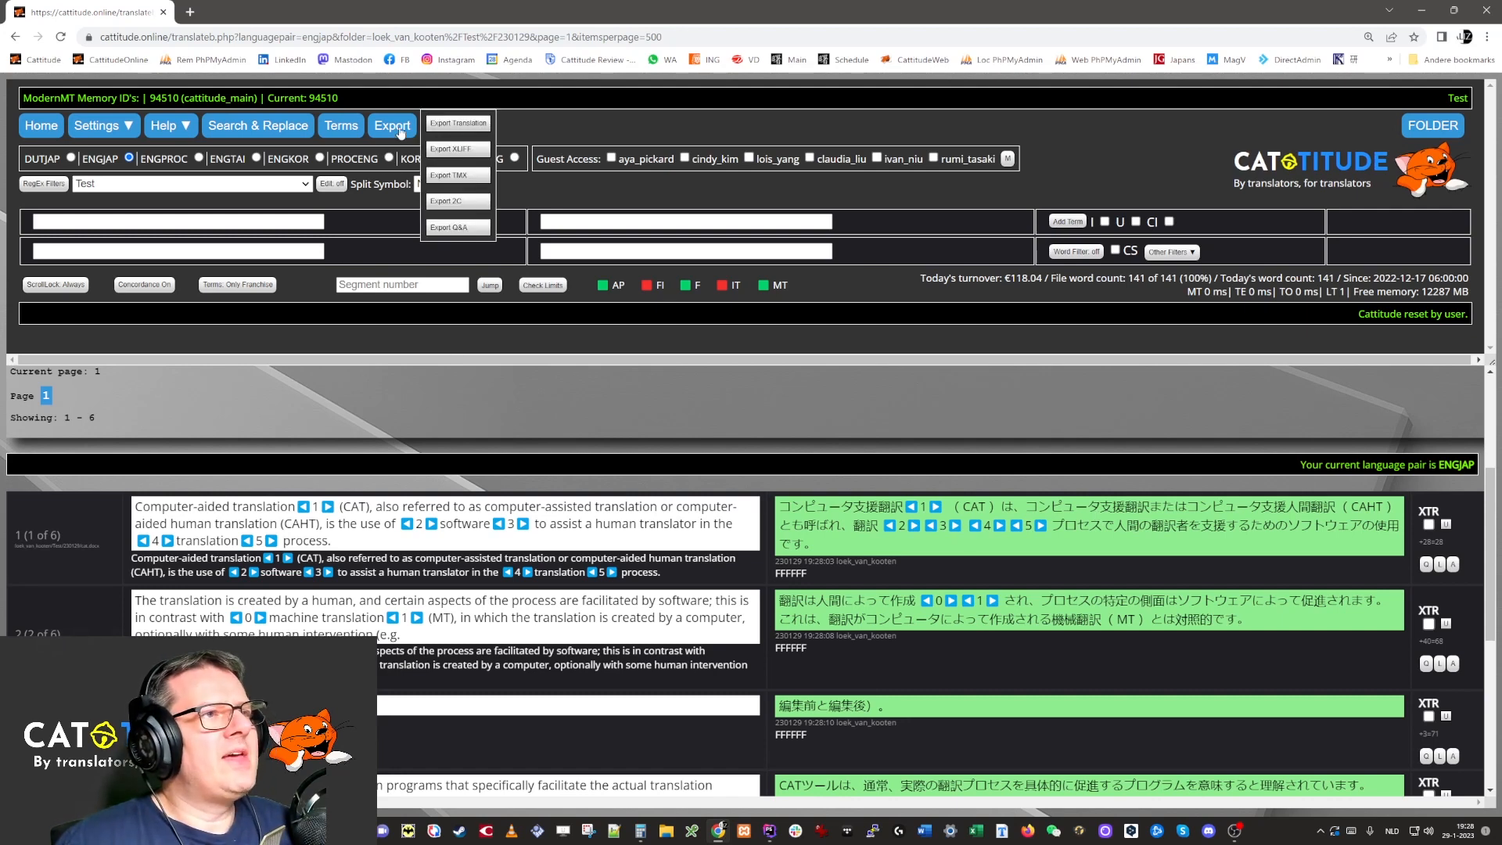
left_click(477, 125)
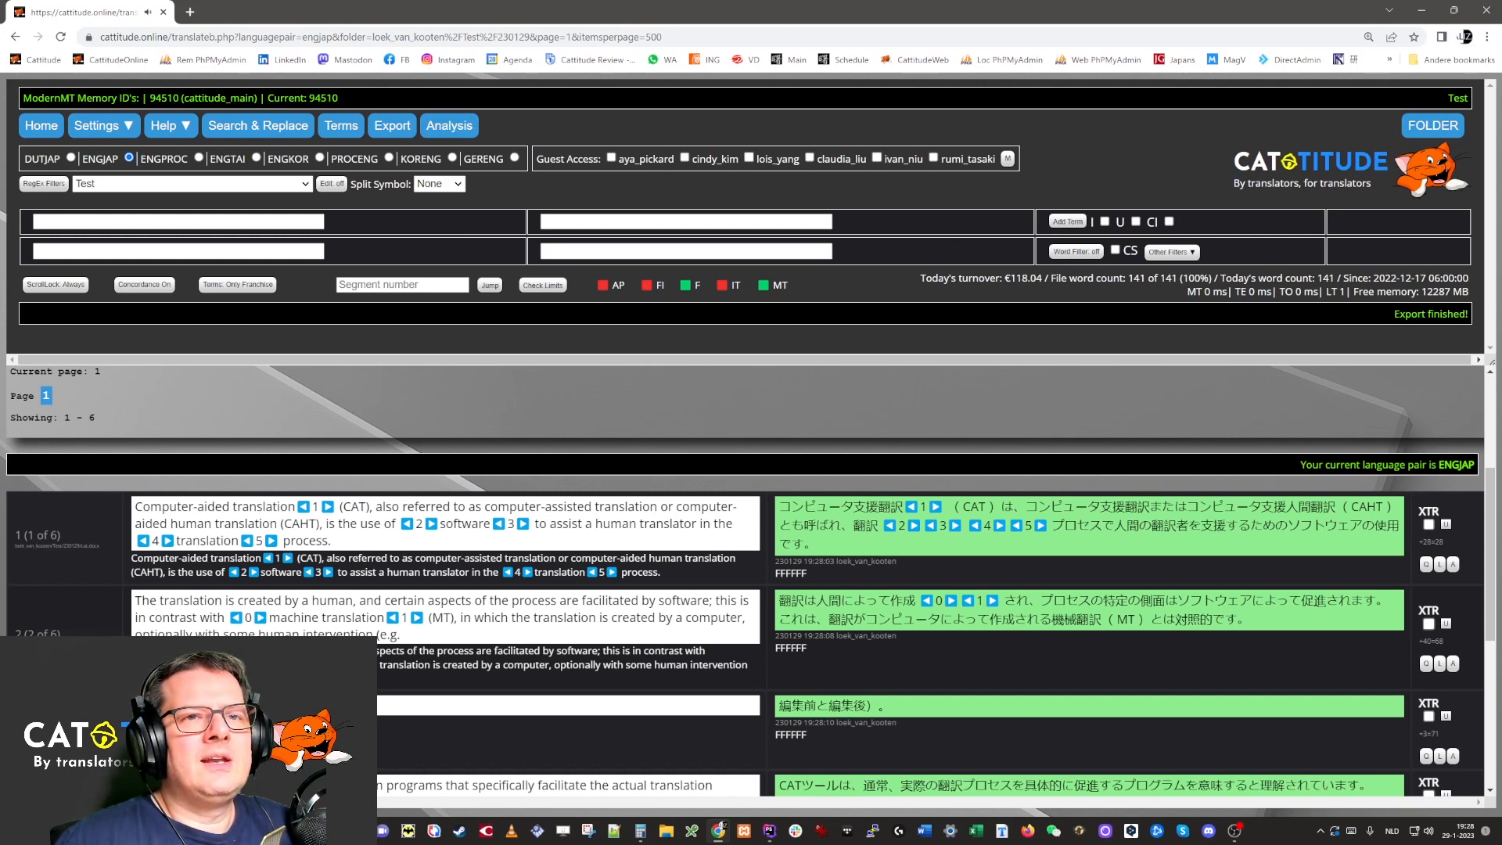
left_click_drag(1394, 314, 1470, 314)
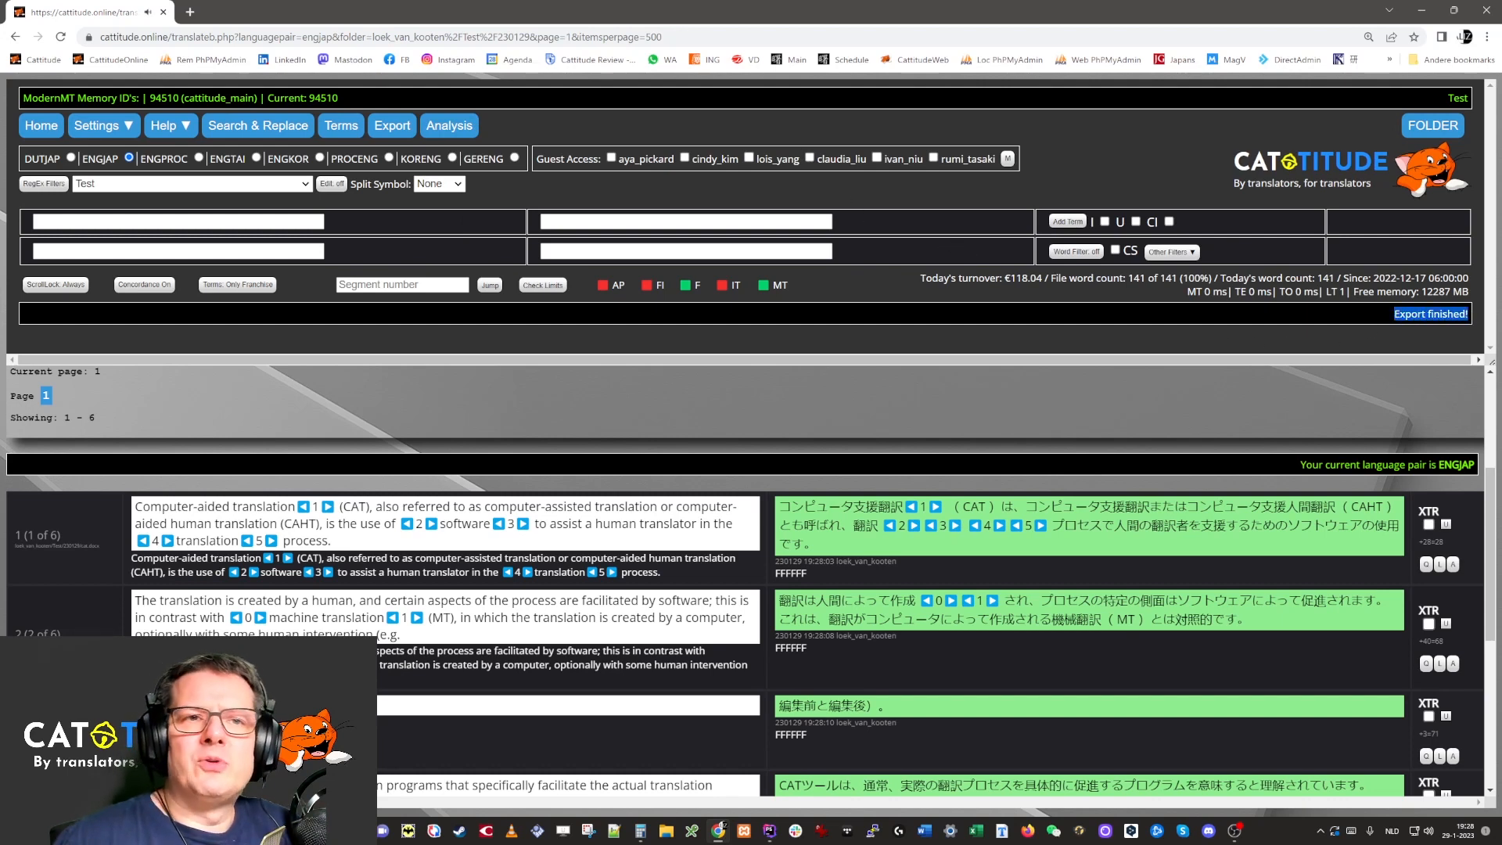
left_click(1471, 316)
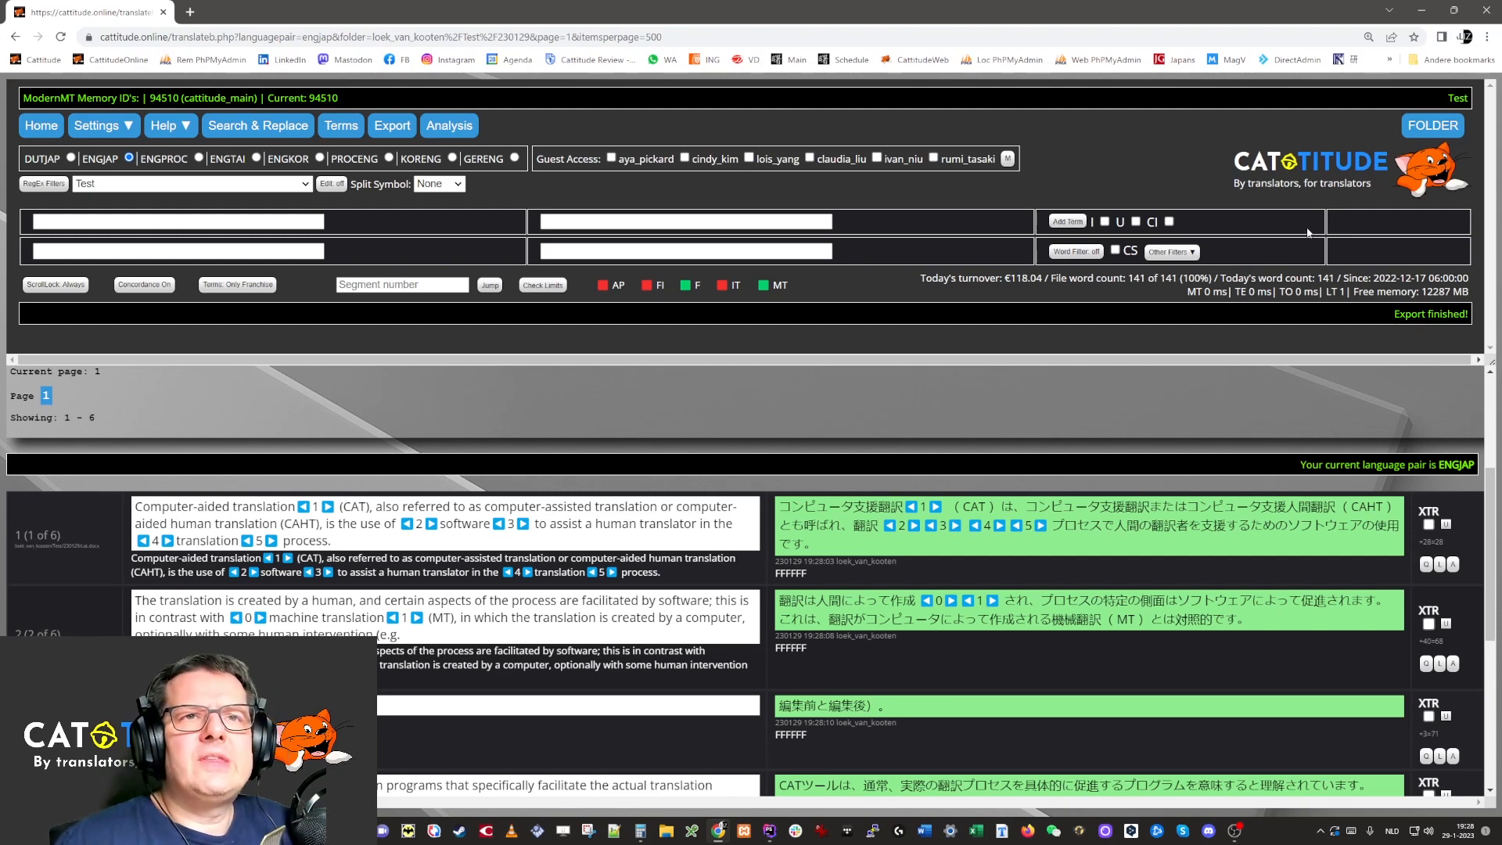
left_click(1437, 126)
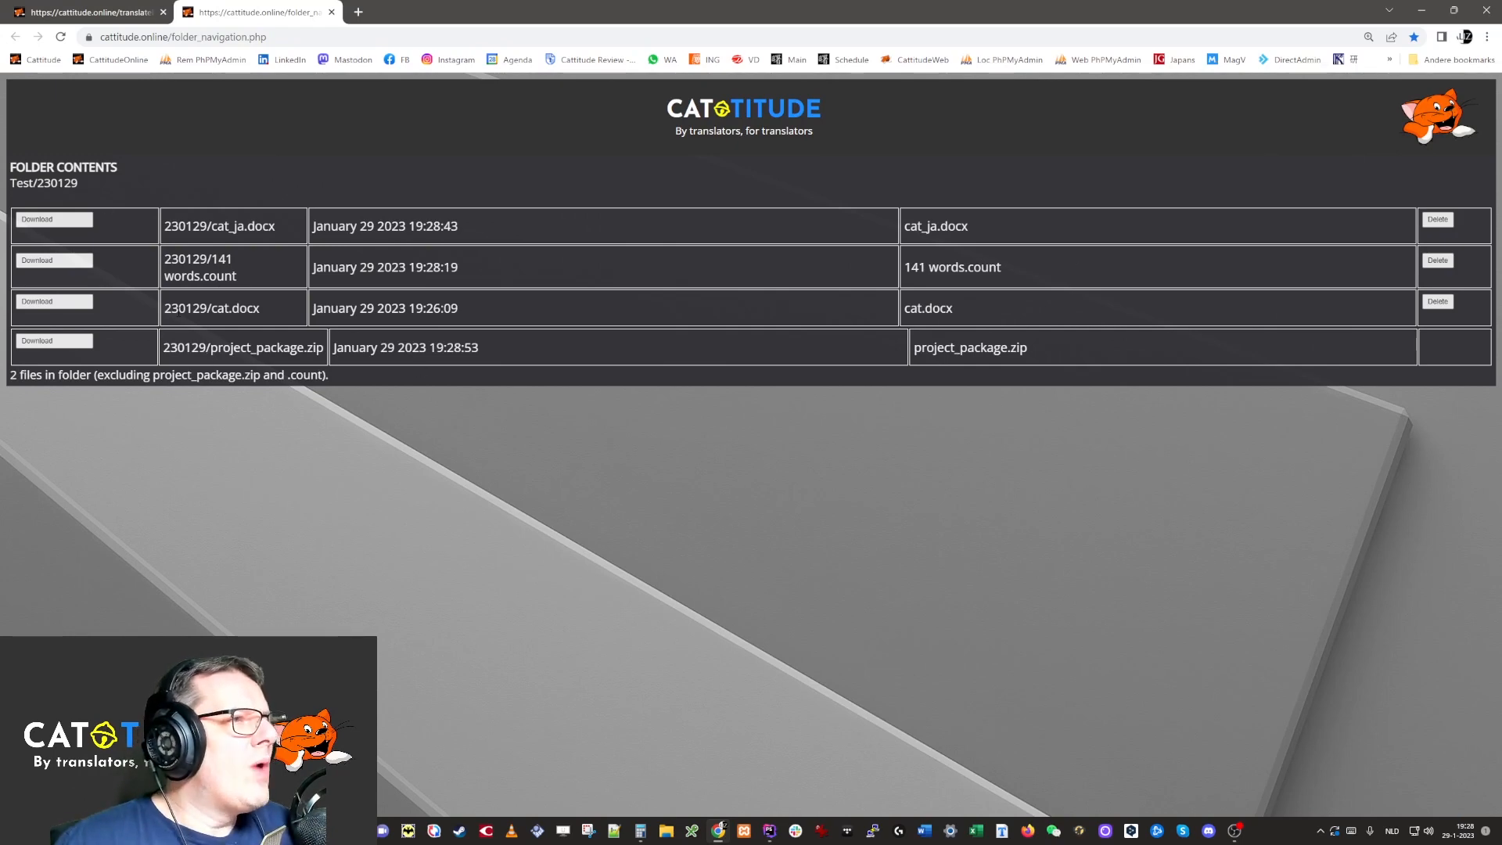
left_click_drag(170, 310, 306, 309)
double_click(223, 309)
double_click(198, 307)
triple_click(198, 306)
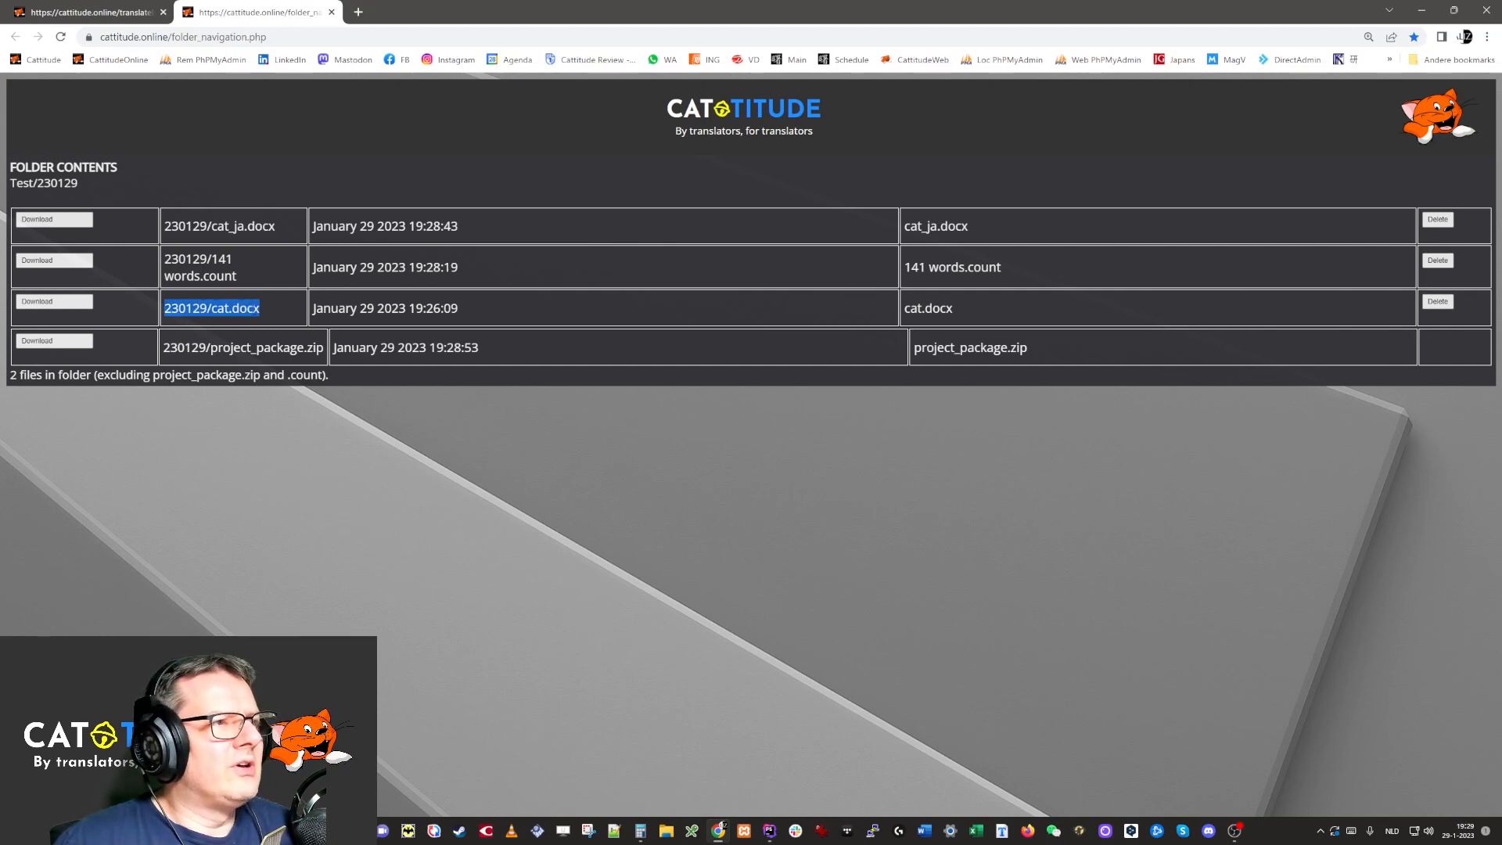
left_click(206, 307)
left_click_drag(206, 308, 212, 308)
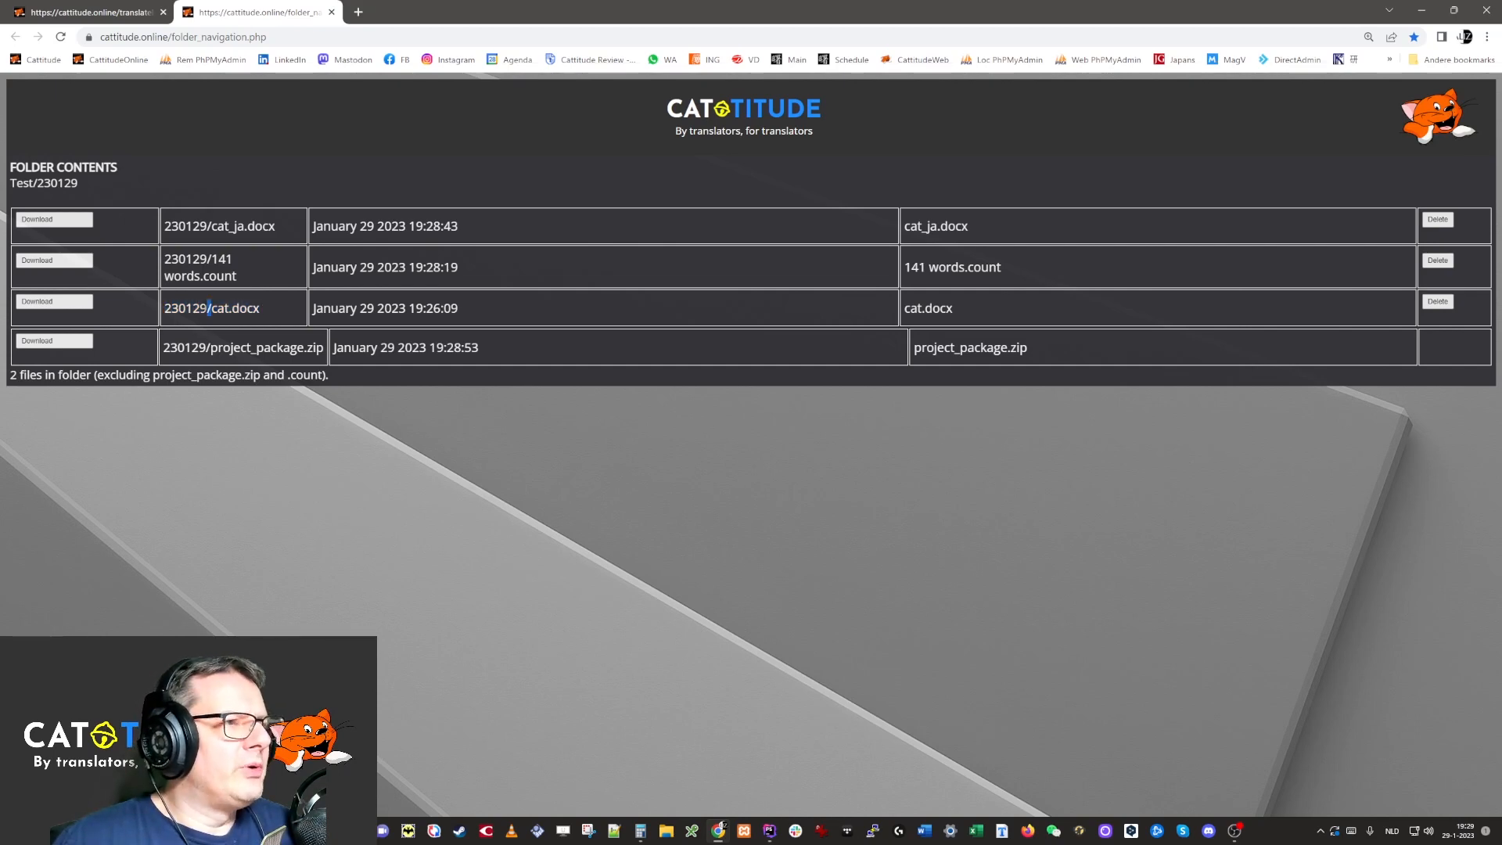
left_click(210, 308)
left_click_drag(162, 227, 295, 229)
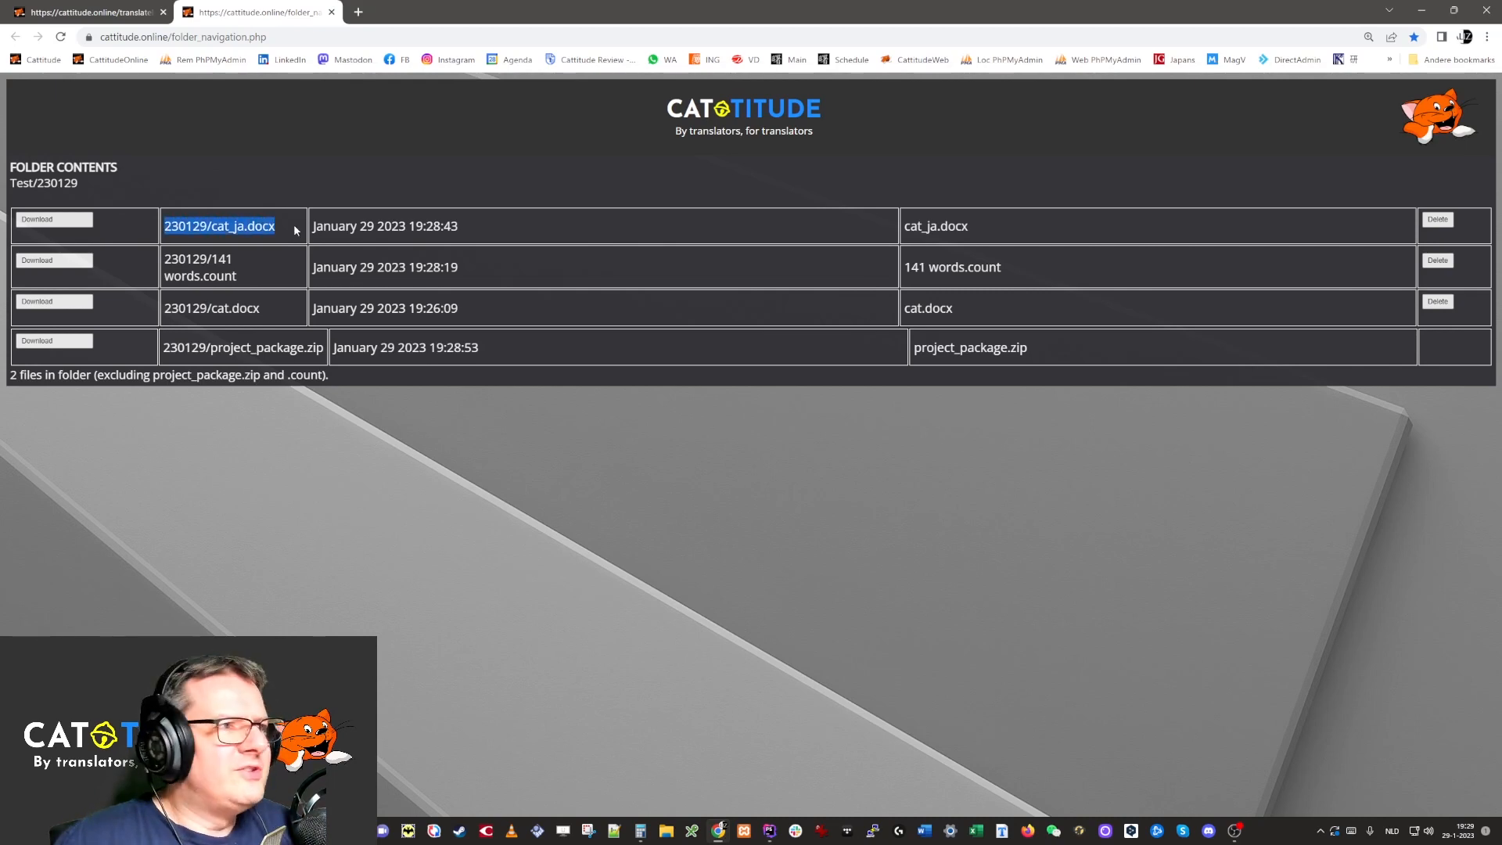
left_click(294, 227)
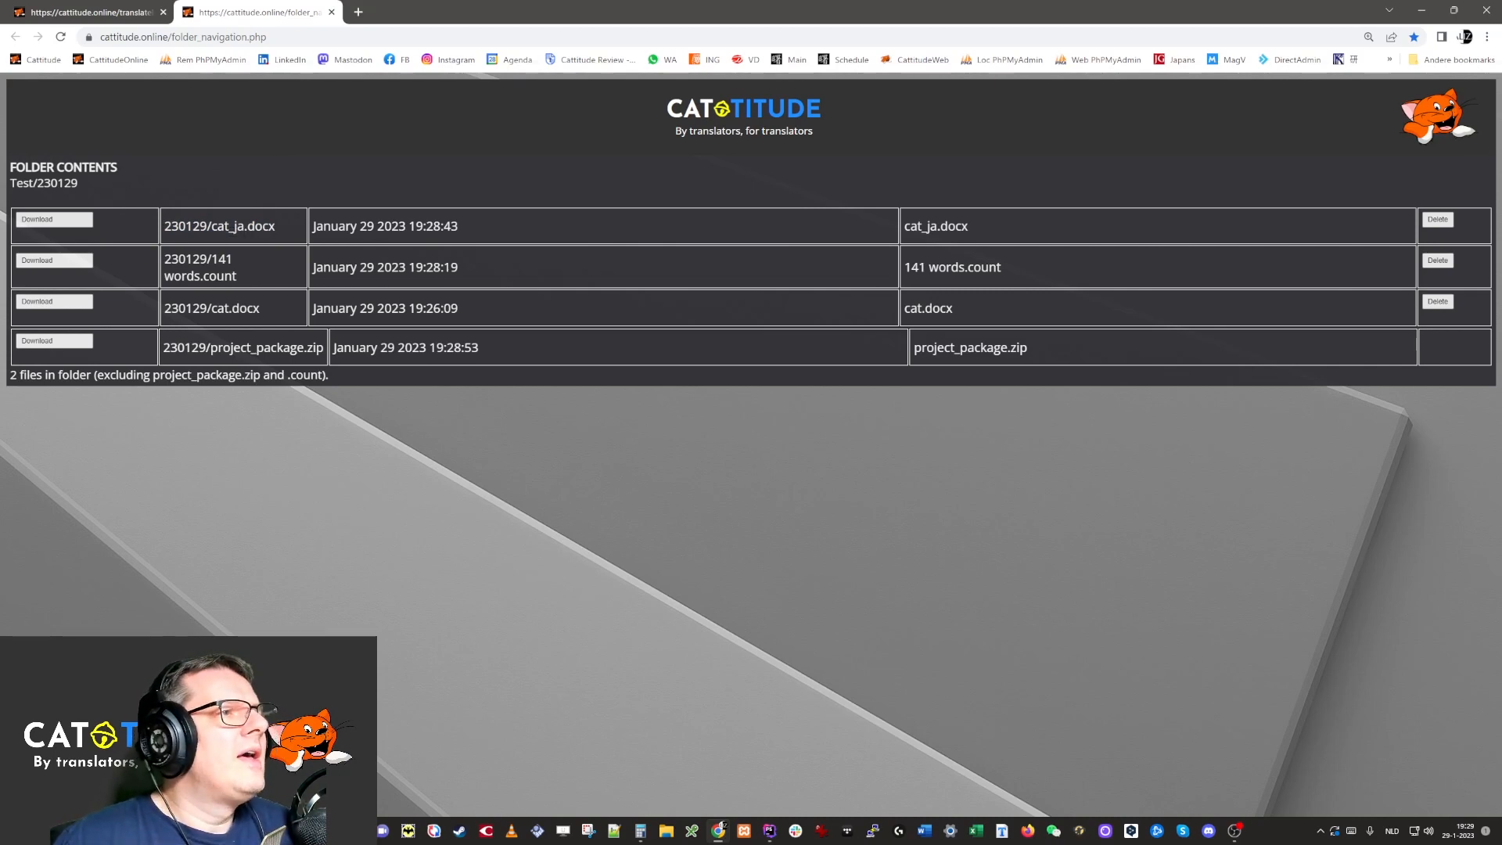
left_click_drag(205, 277, 243, 280)
left_click(258, 280)
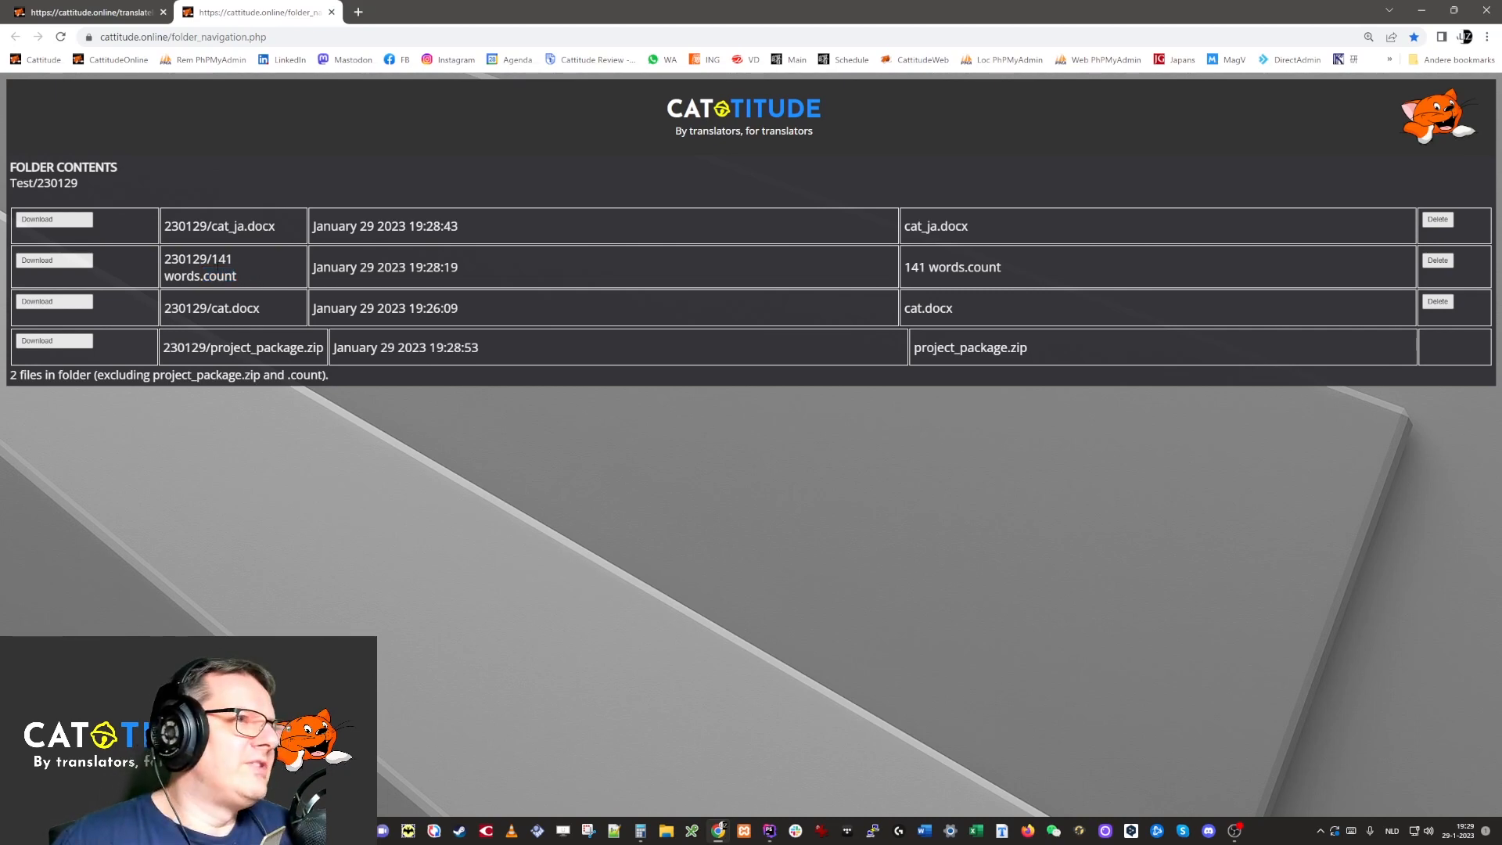
left_click_drag(212, 261, 232, 262)
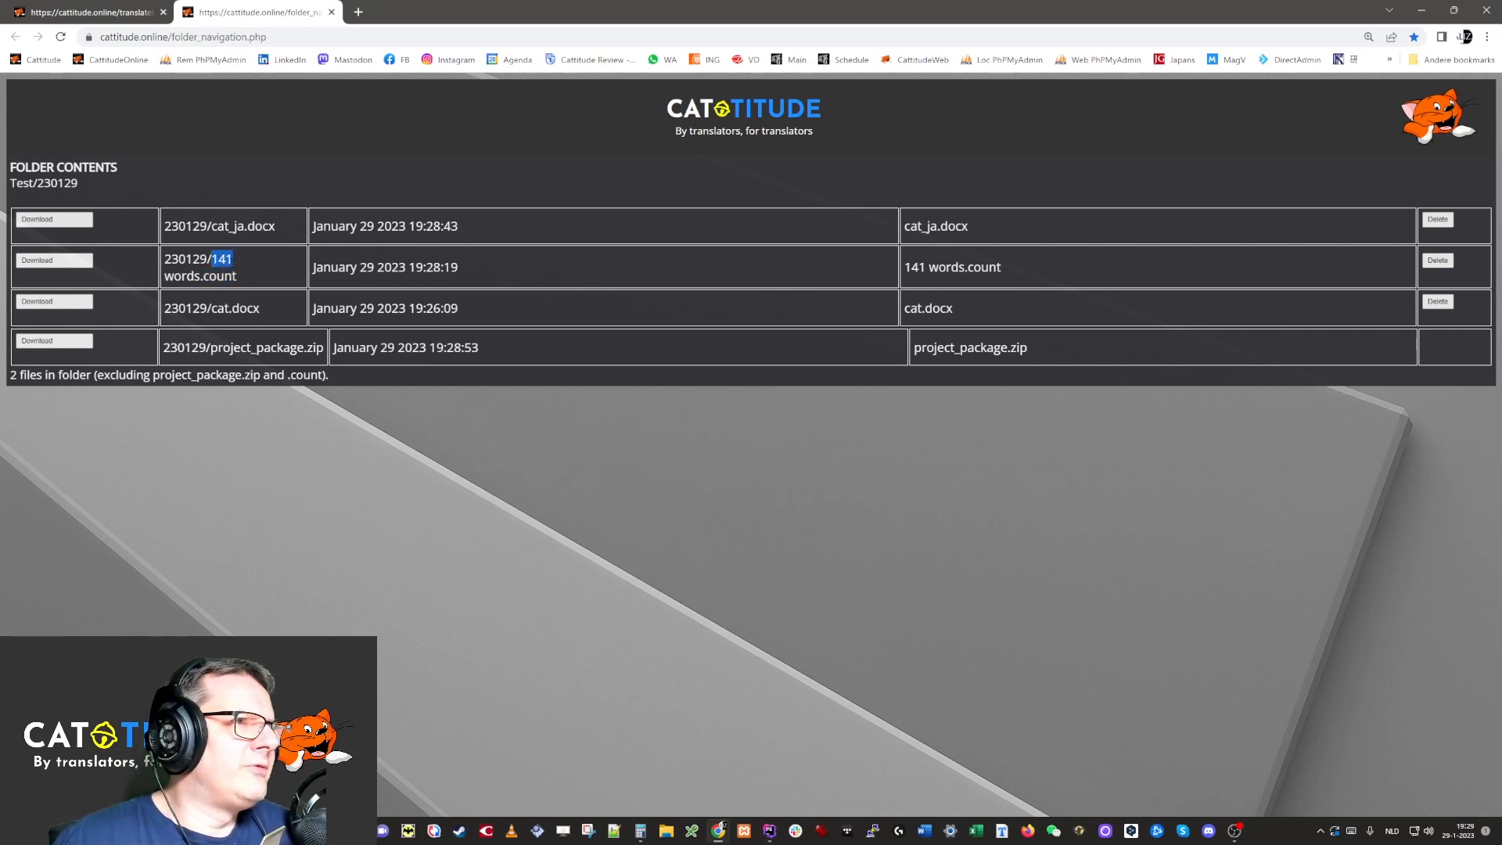
left_click(254, 265)
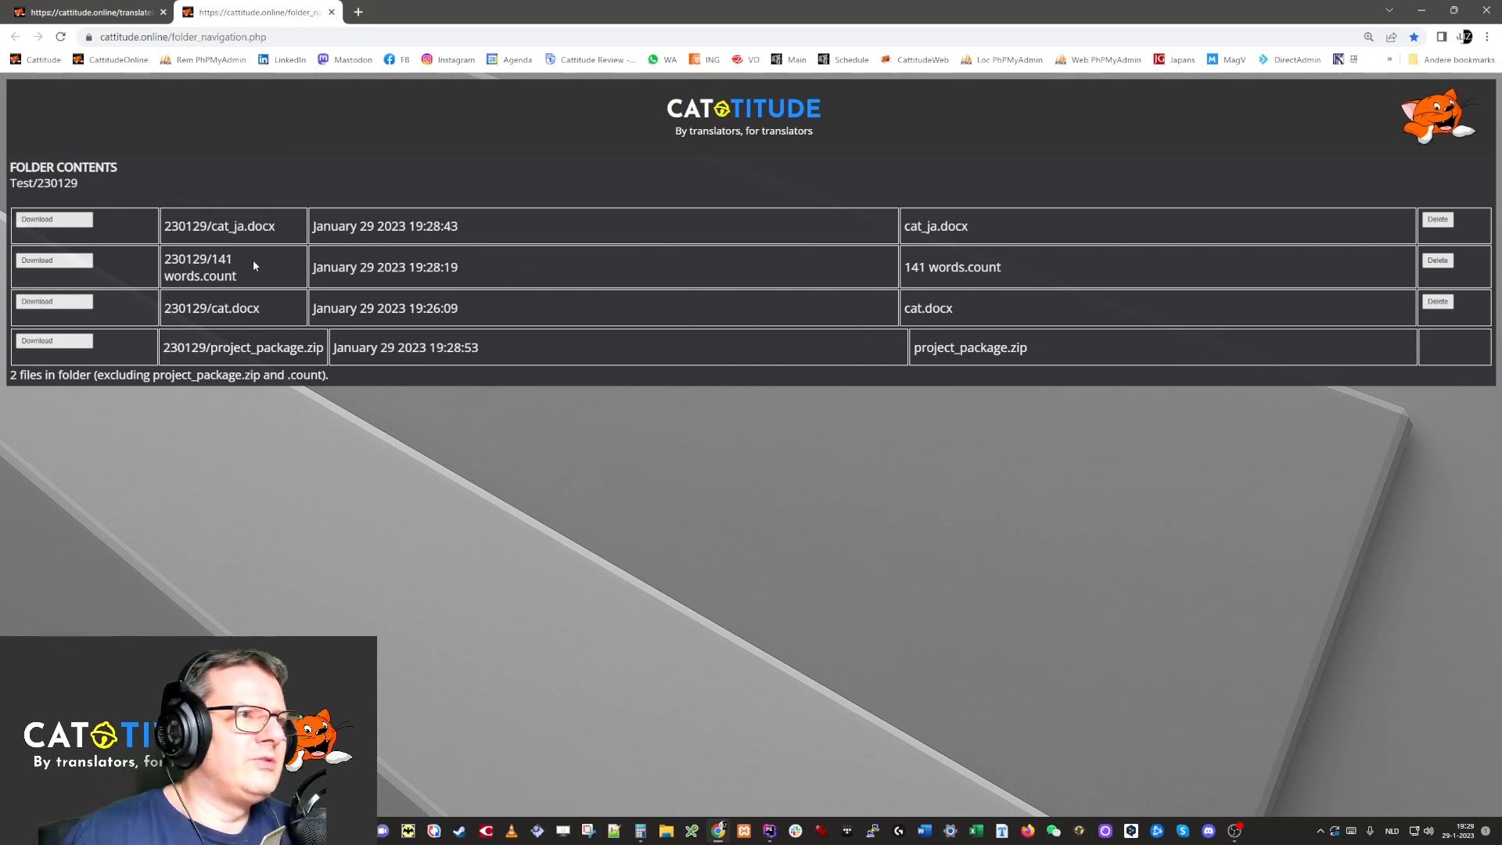
left_click_drag(210, 347, 250, 348)
left_click(232, 345)
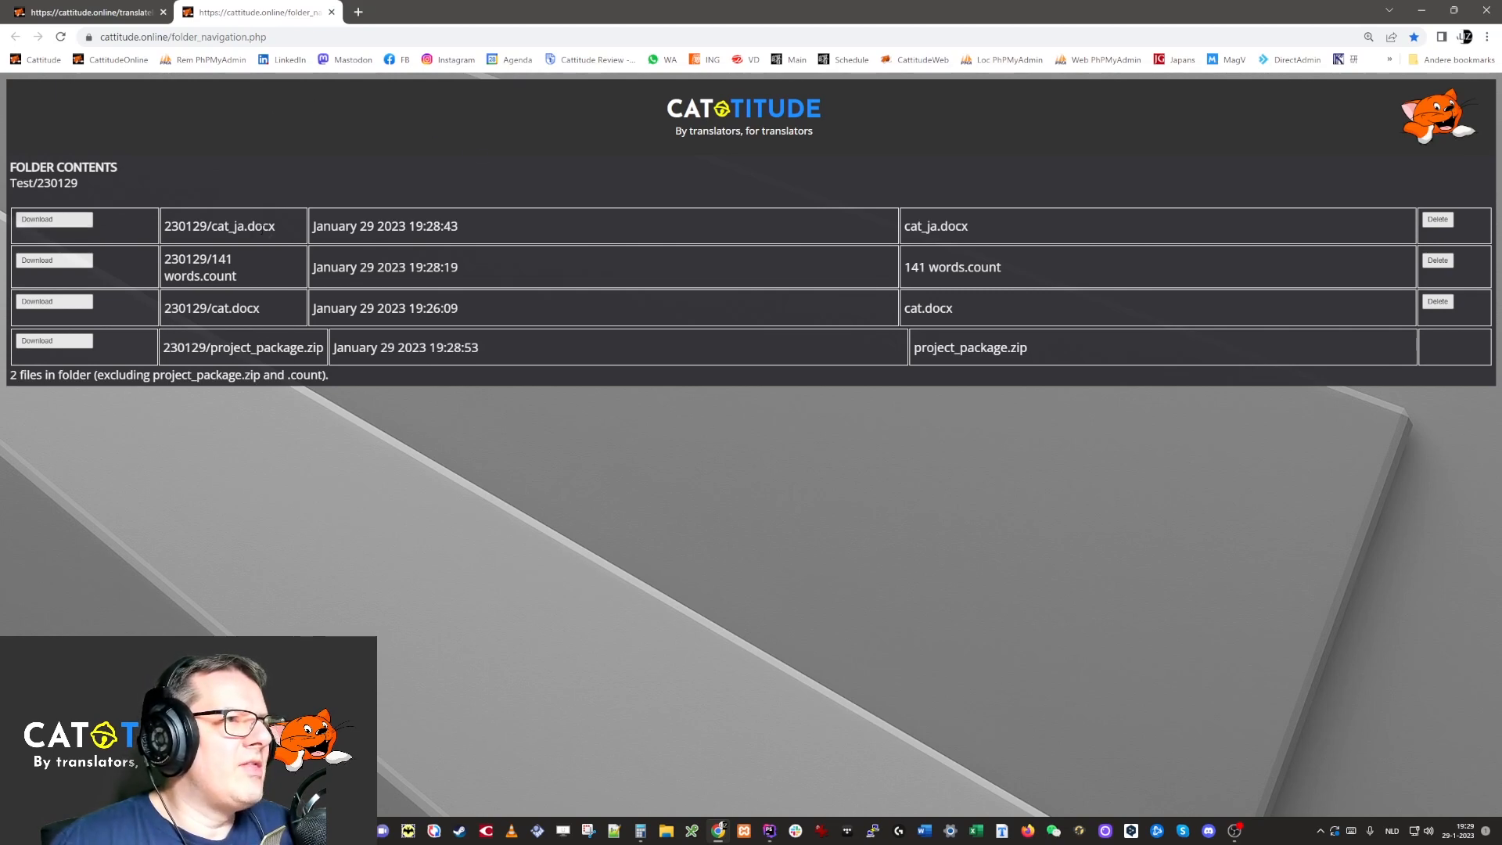
Download cat_ja.docx to Temp, check its Japanese text in Word, then close Word.
left_click(47, 220)
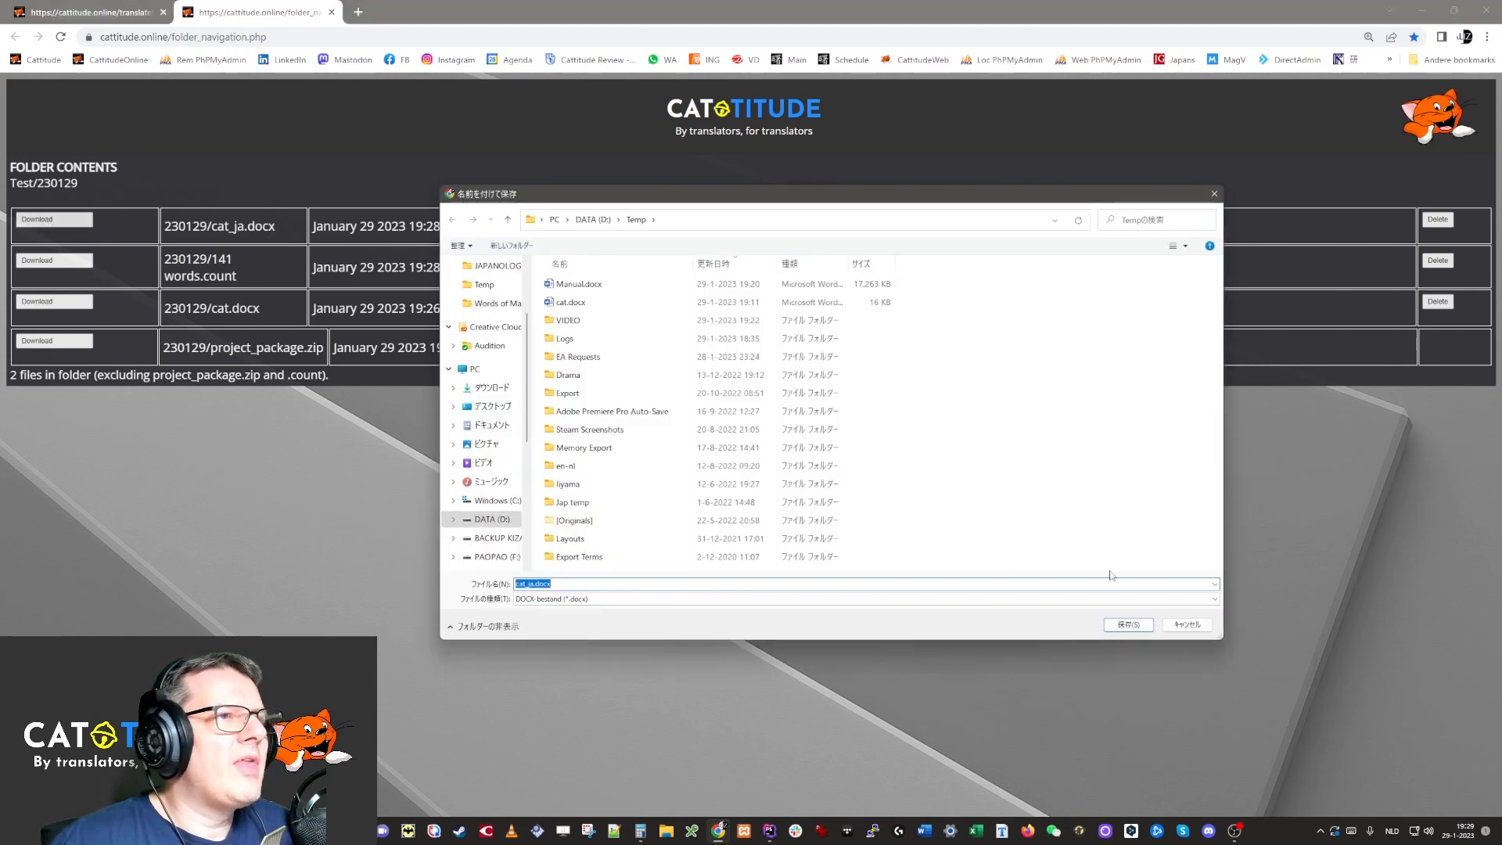
left_click(1128, 625)
left_click(71, 796)
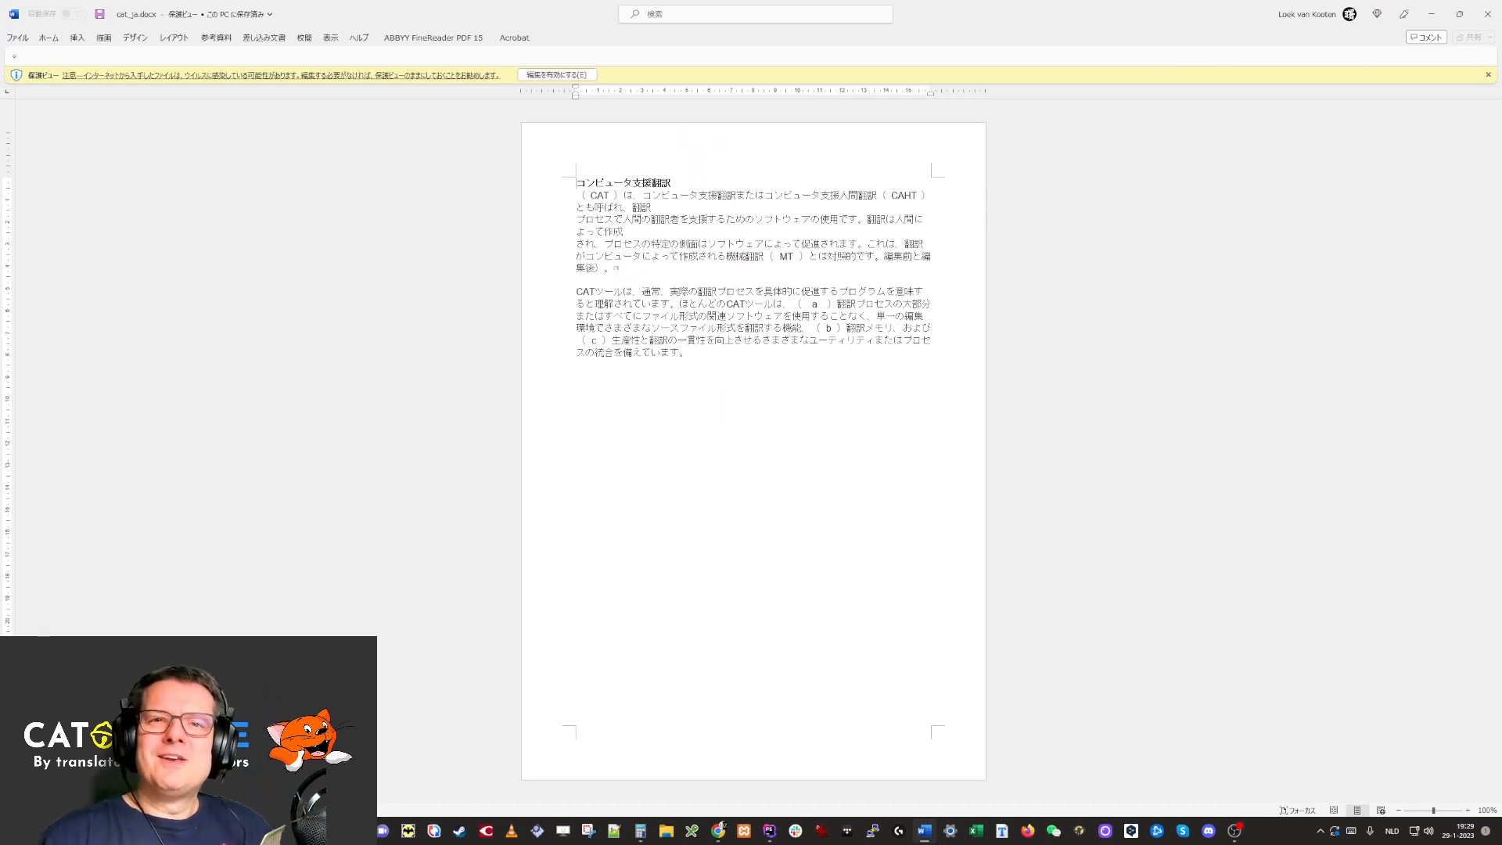
left_click(1491, 12)
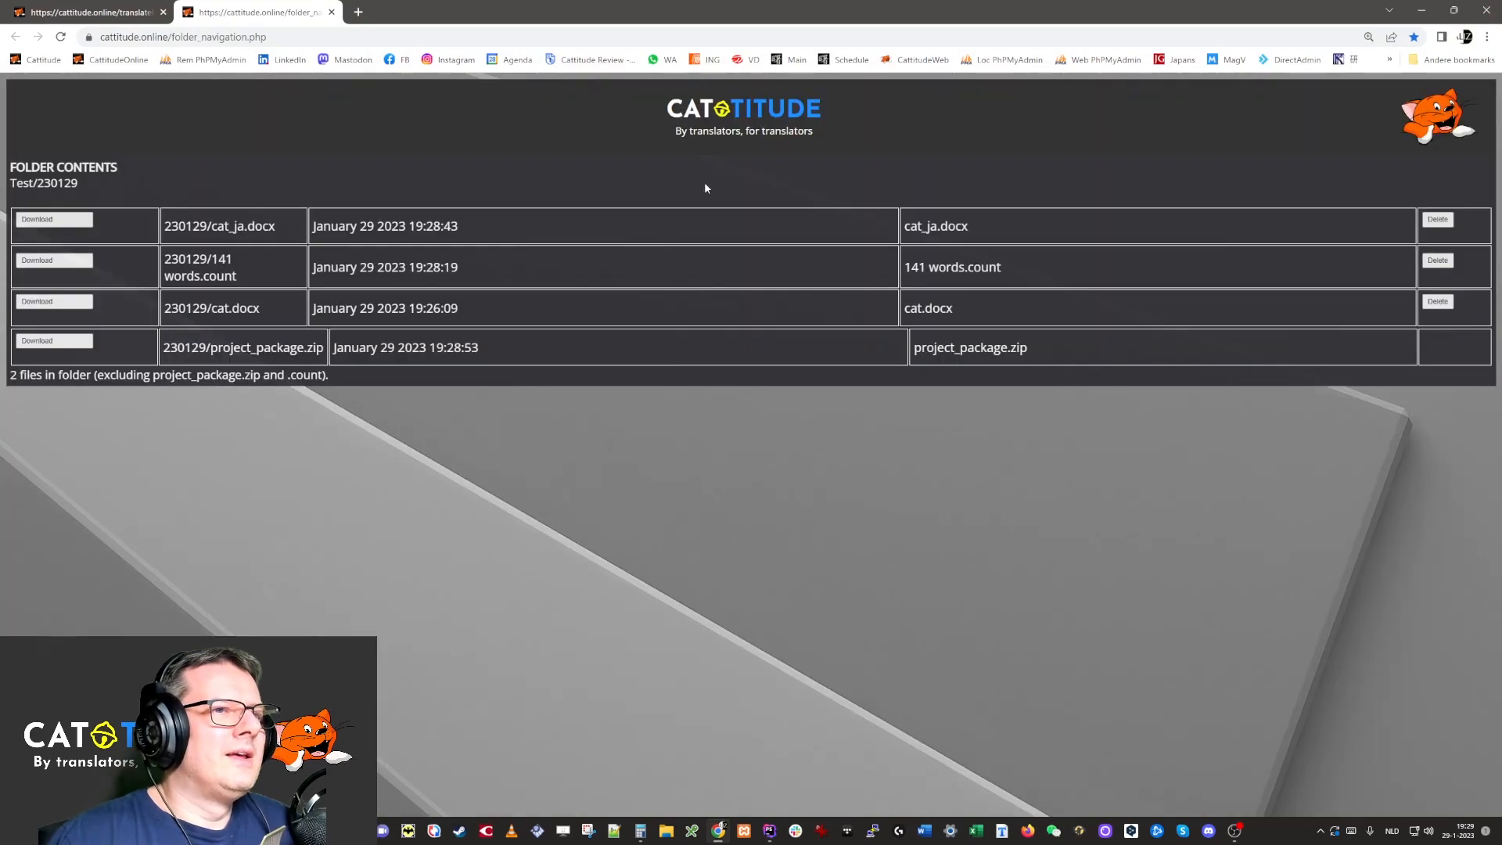
Close the folder_navigation tab and return to the Cattitude home dashboard.
left_click(332, 12)
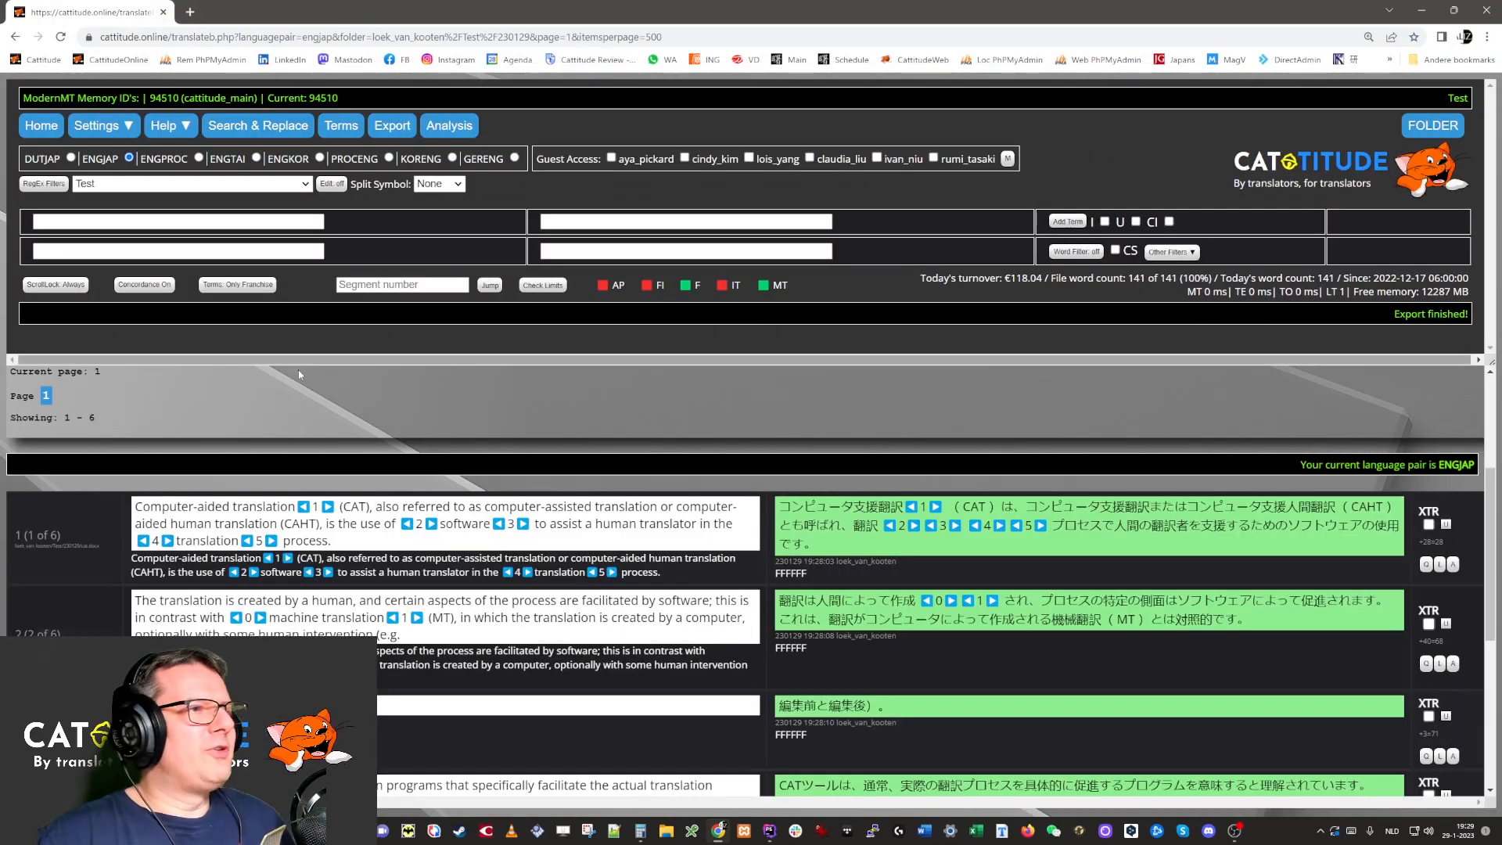
left_click(40, 127)
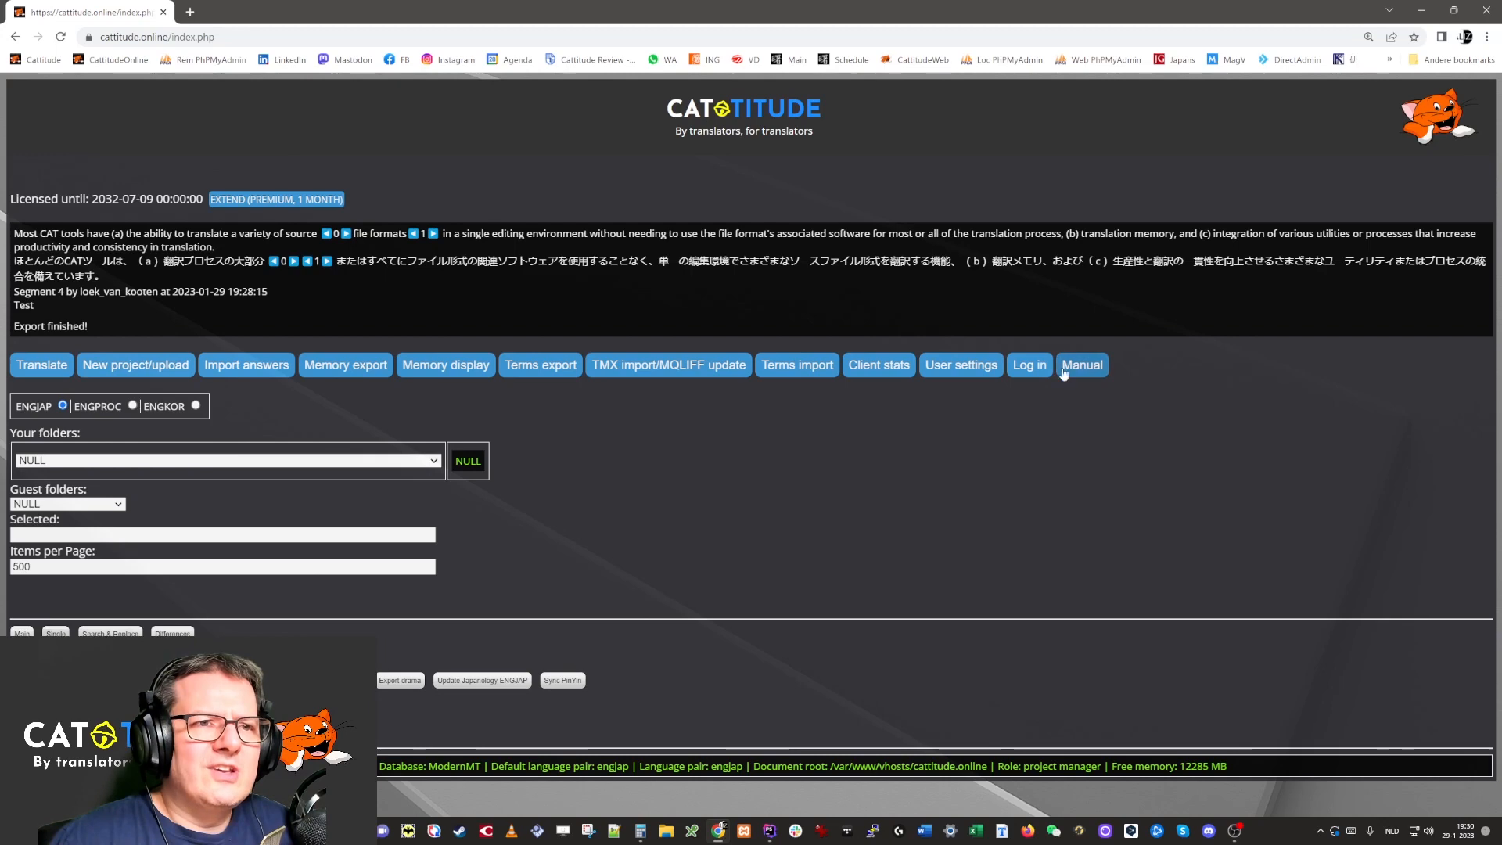
Download the Cattitude manual as Manual (1).docx into Temp and enable editing in Word.
left_click(1093, 369)
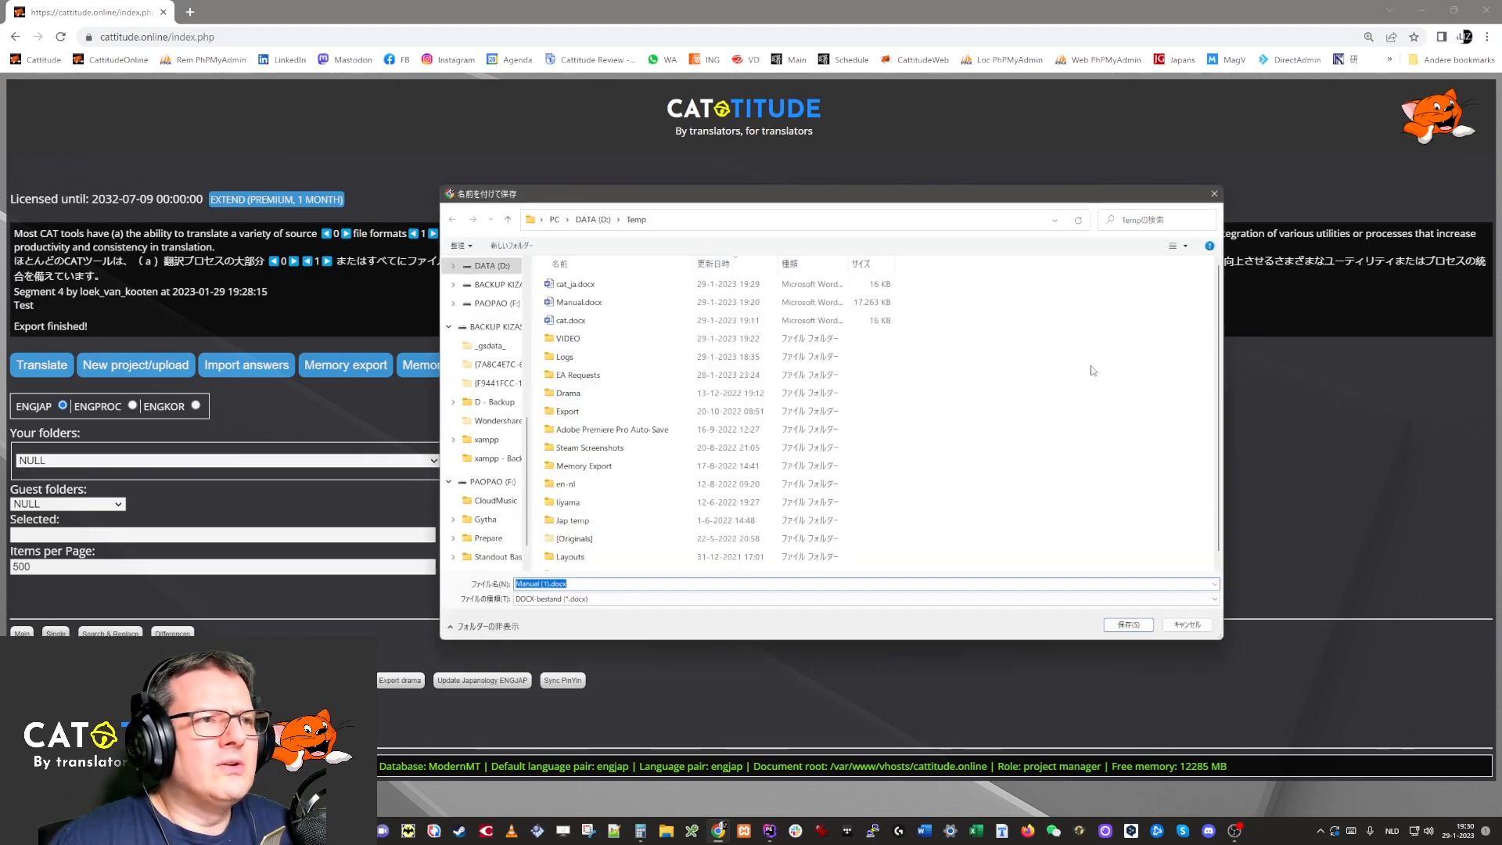
left_click(1129, 625)
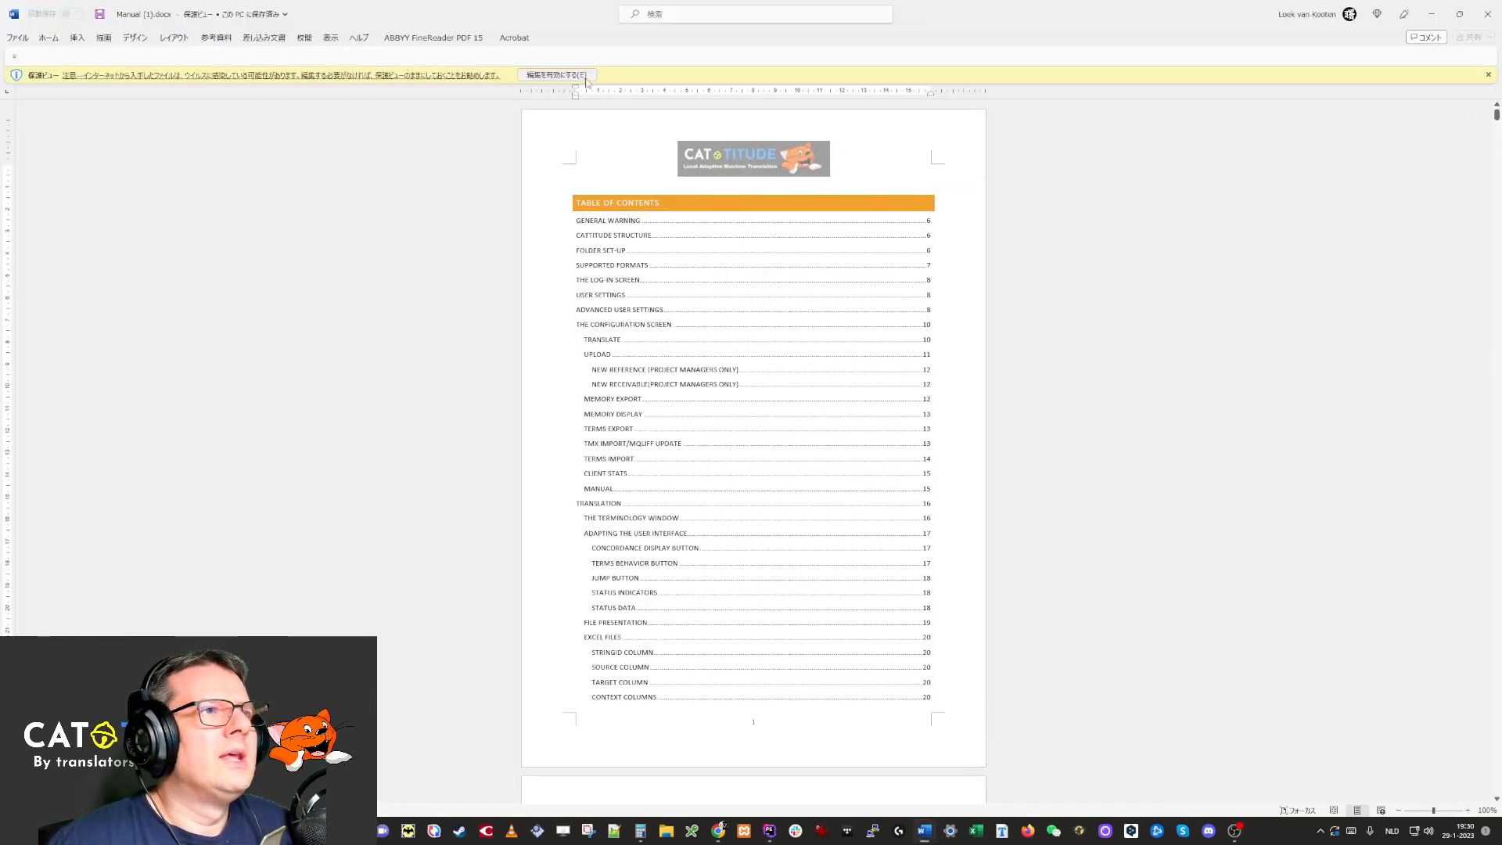
left_click(557, 74)
Scroll through the manual's pages, then close Word.
scroll(838, 275, "down", 20)
scroll(790, 241, "down", 20)
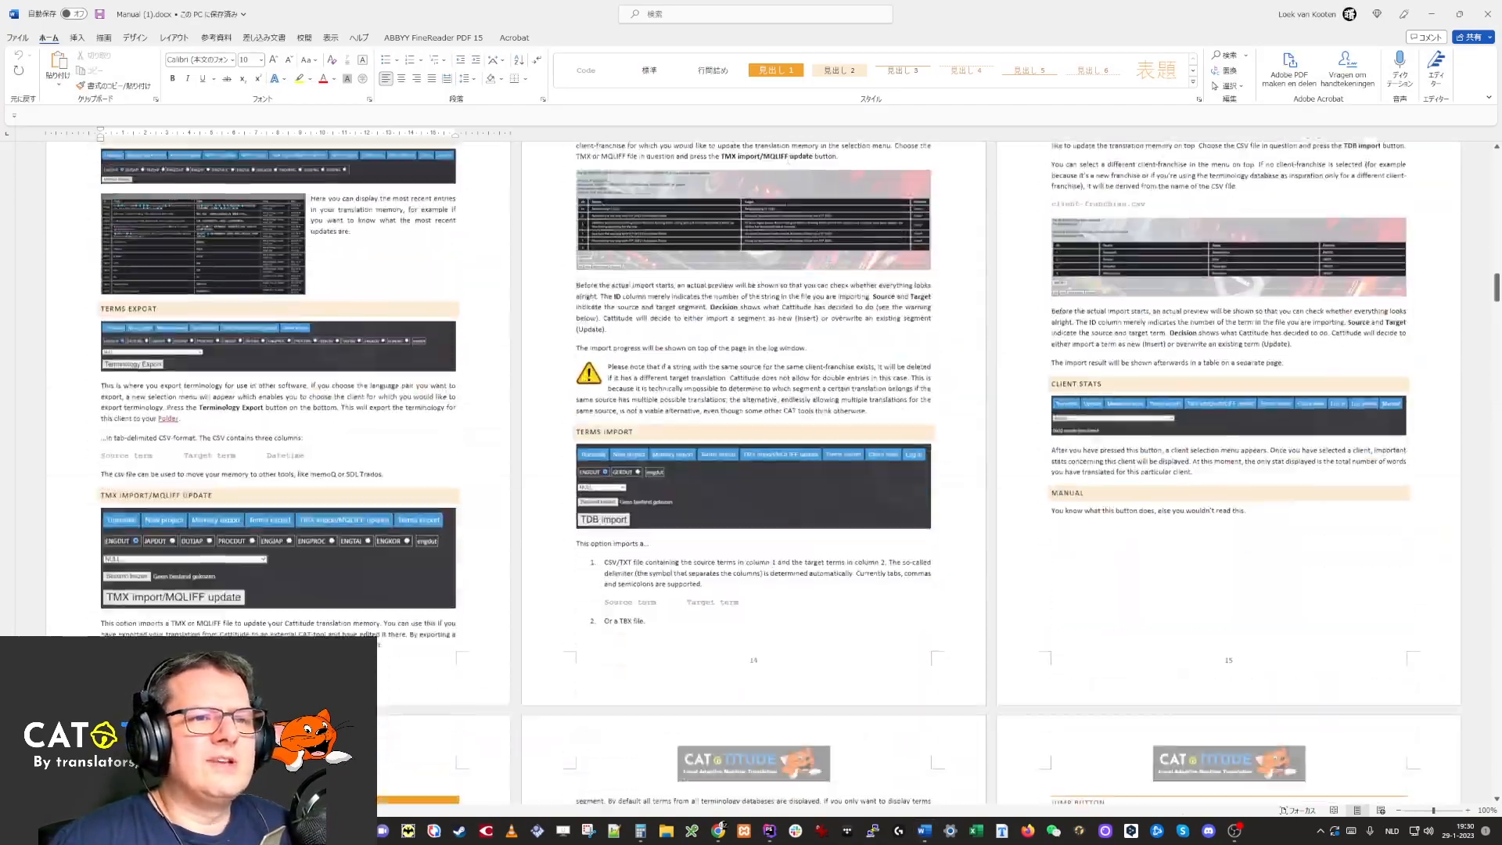
scroll(774, 286, "down", 20)
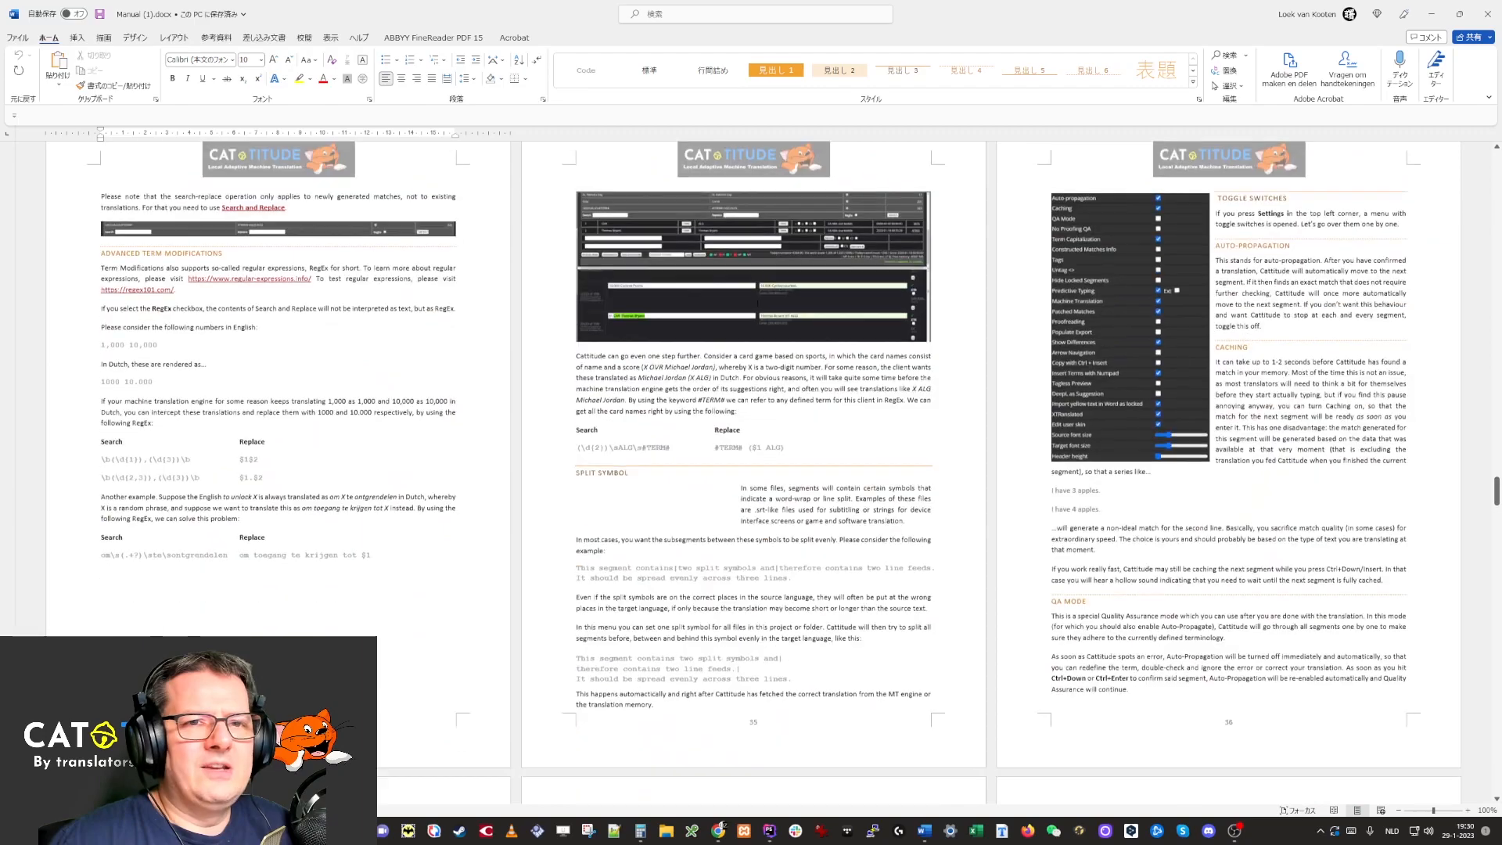
scroll(720, 330, "down", 6)
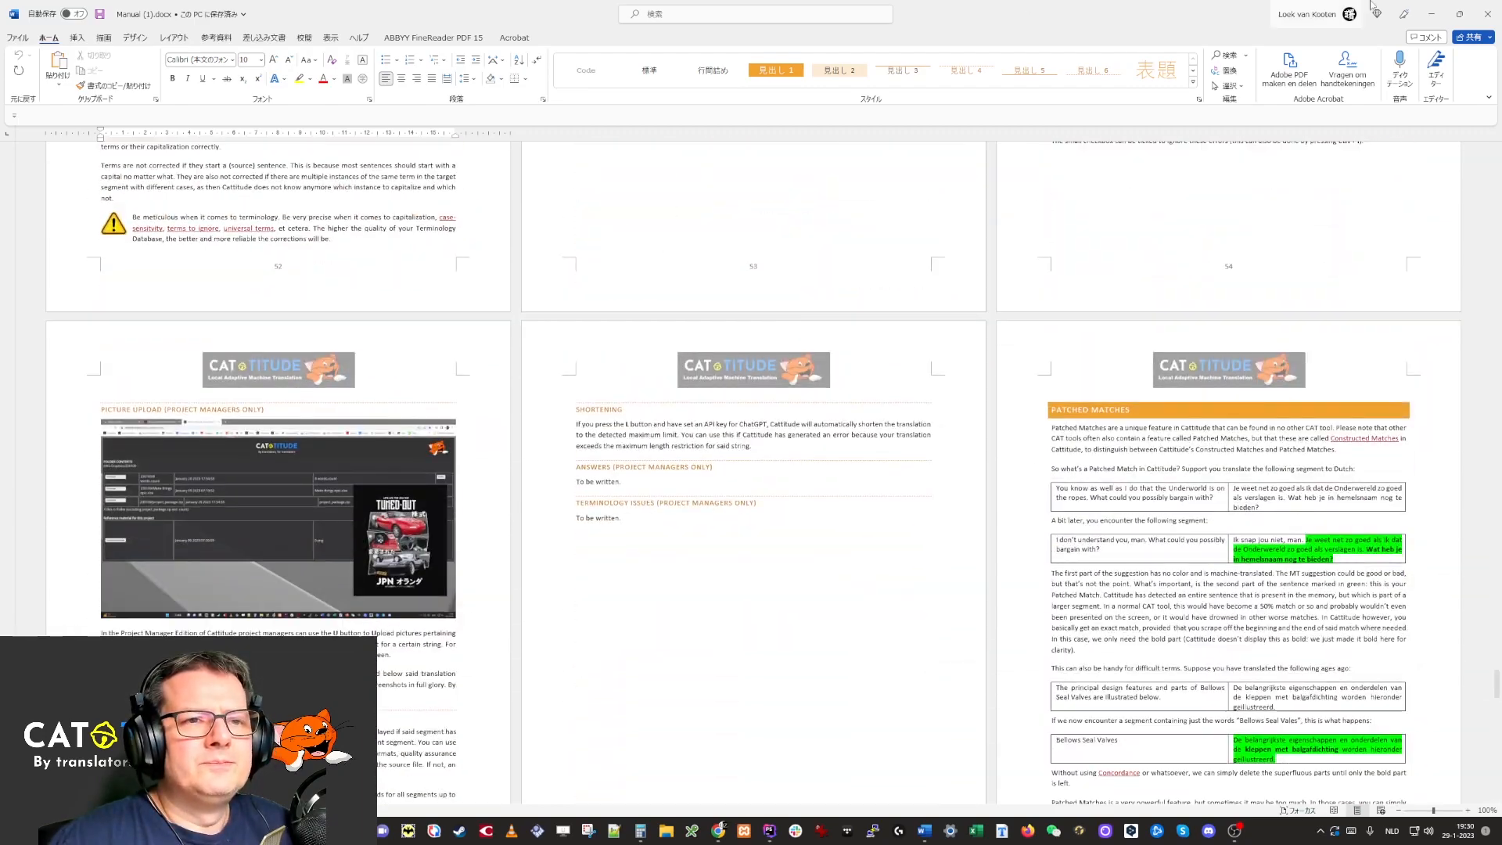
left_click(1494, 6)
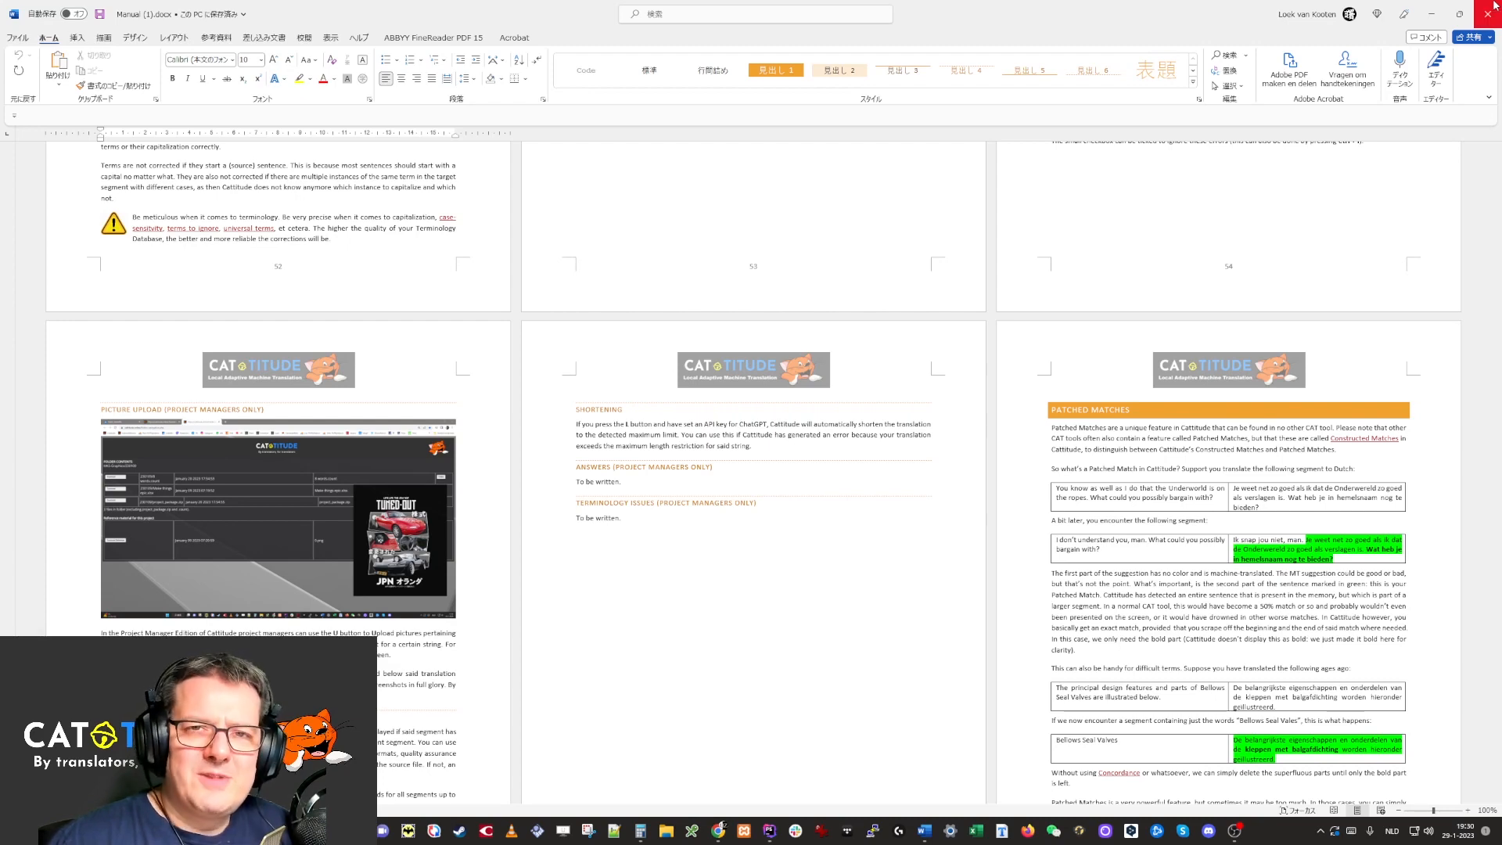